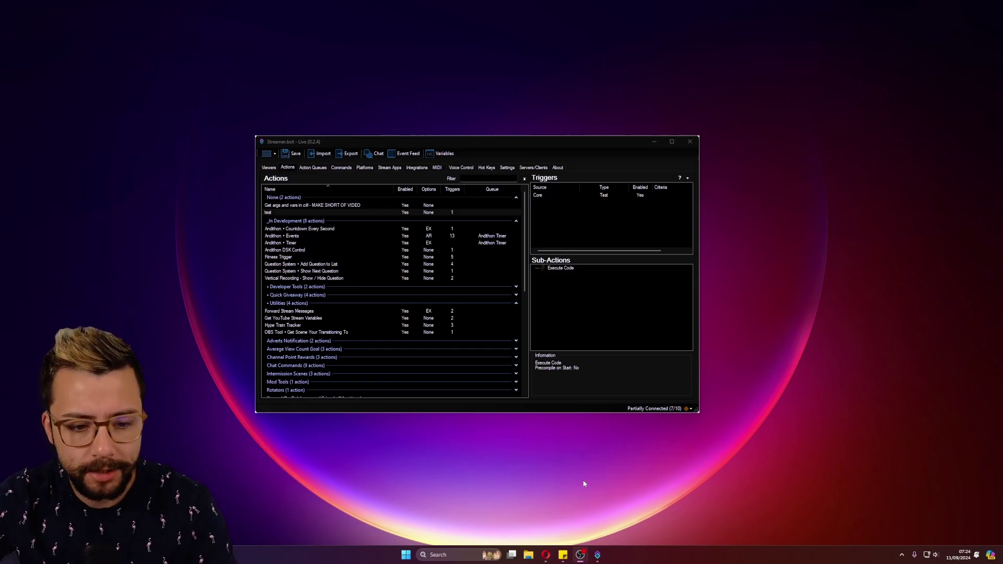
# Bring the Opera window showing the windowtop.info website to the front.
pyautogui.moveTo(549, 559)
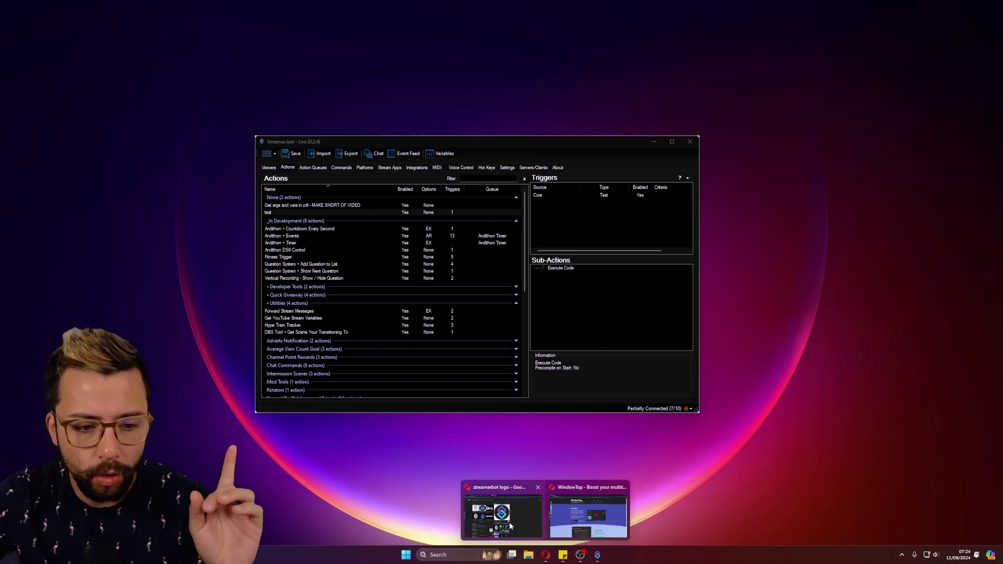
pyautogui.click(588, 515)
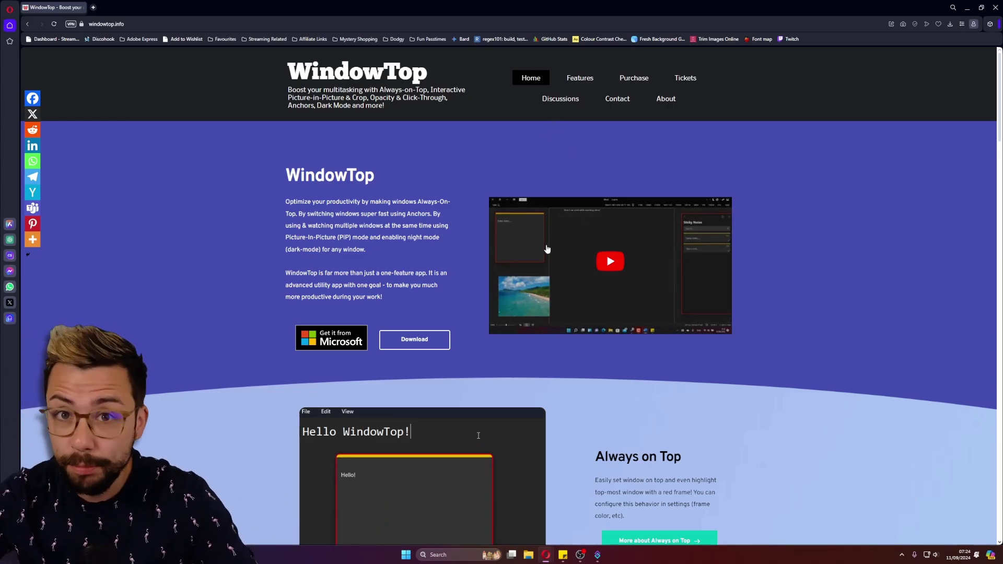
# Scroll the windowtop.info home page past Always on Top, Anchors and PiP to Dark Mode.
pyautogui.scroll(-5, 516, 276)
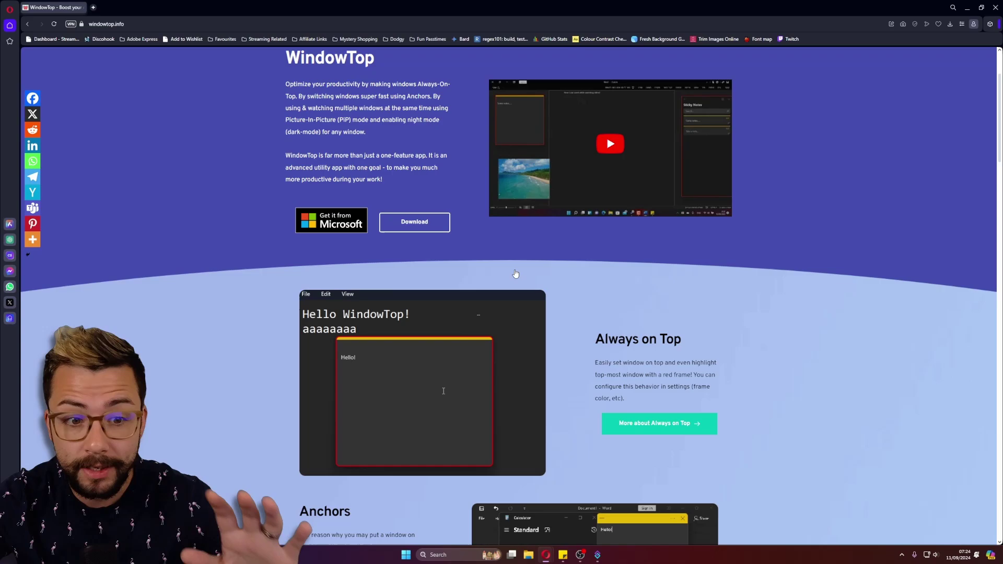
pyautogui.scroll(-2, 513, 157)
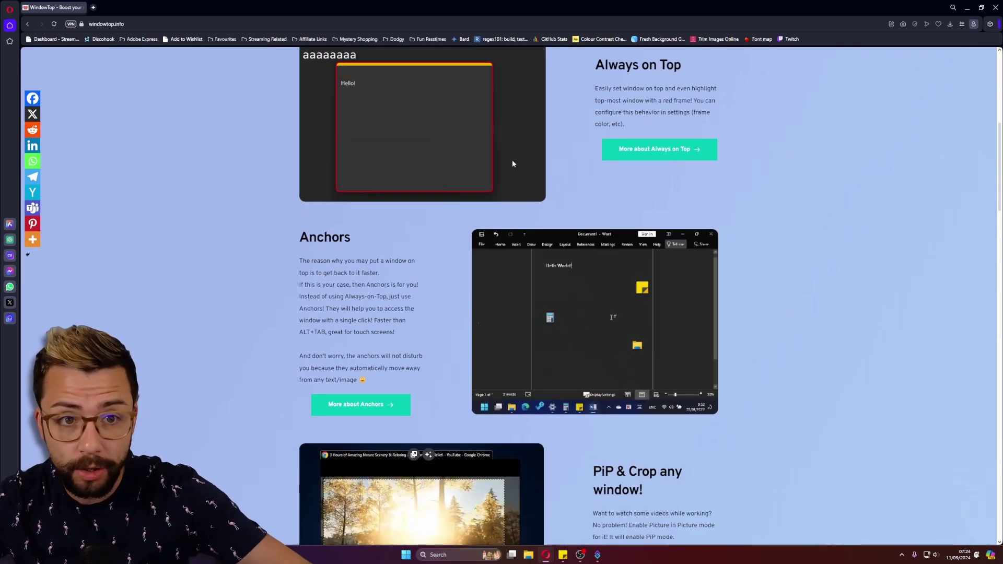
pyautogui.scroll(-3, 512, 159)
pyautogui.scroll(-2, 510, 160)
pyautogui.scroll(3, 449, 160)
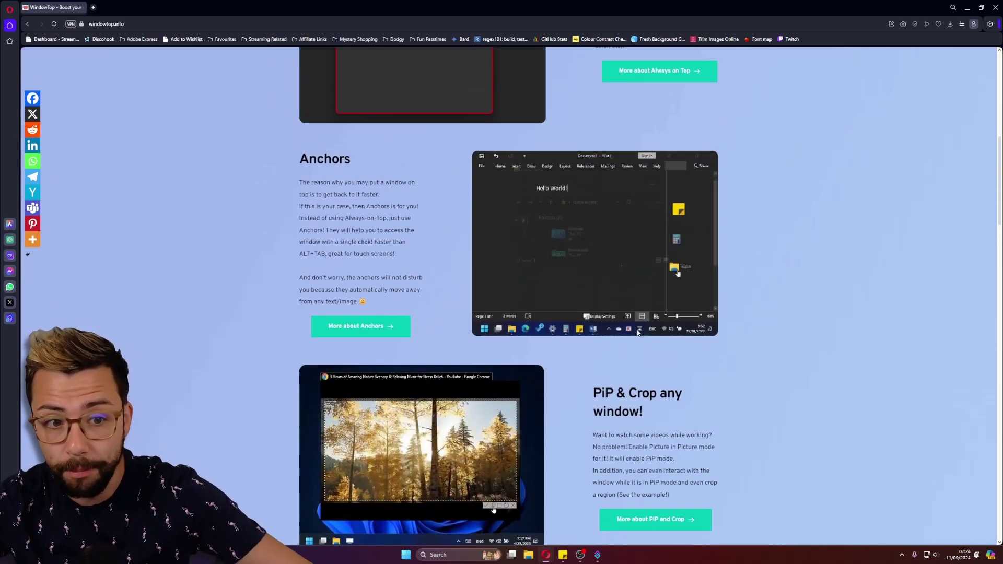
pyautogui.scroll(-13, 646, 429)
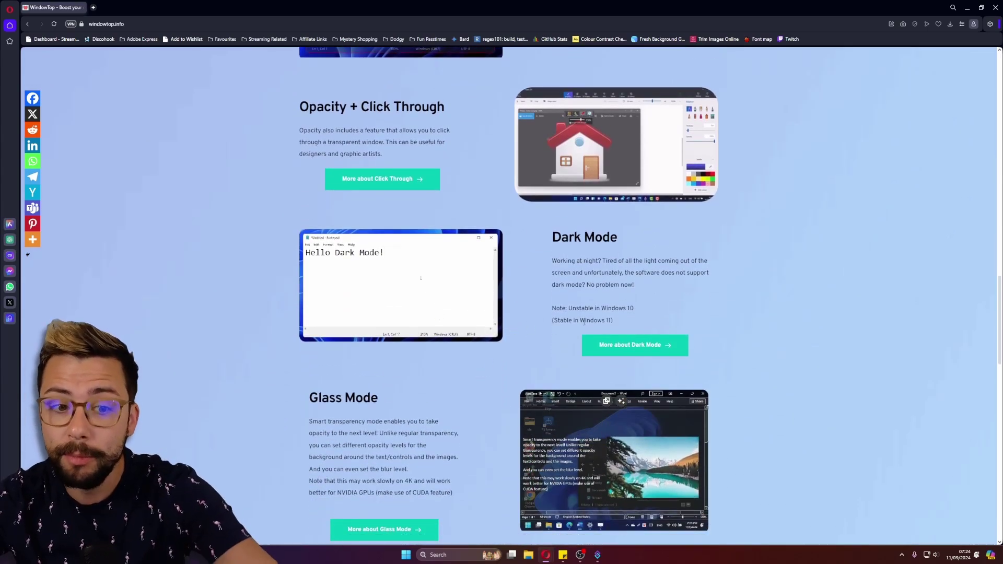
# Browse the Dark Mode feature page to its SET-DARK hotkey section, then go back Home.
pyautogui.click(636, 342)
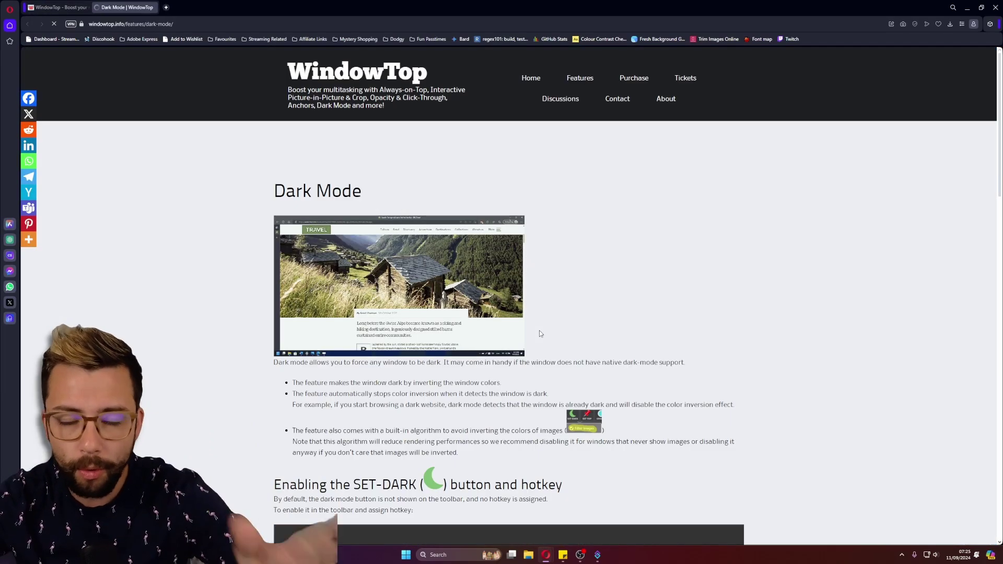
pyautogui.scroll(-4, 472, 264)
pyautogui.scroll(-3, 472, 264)
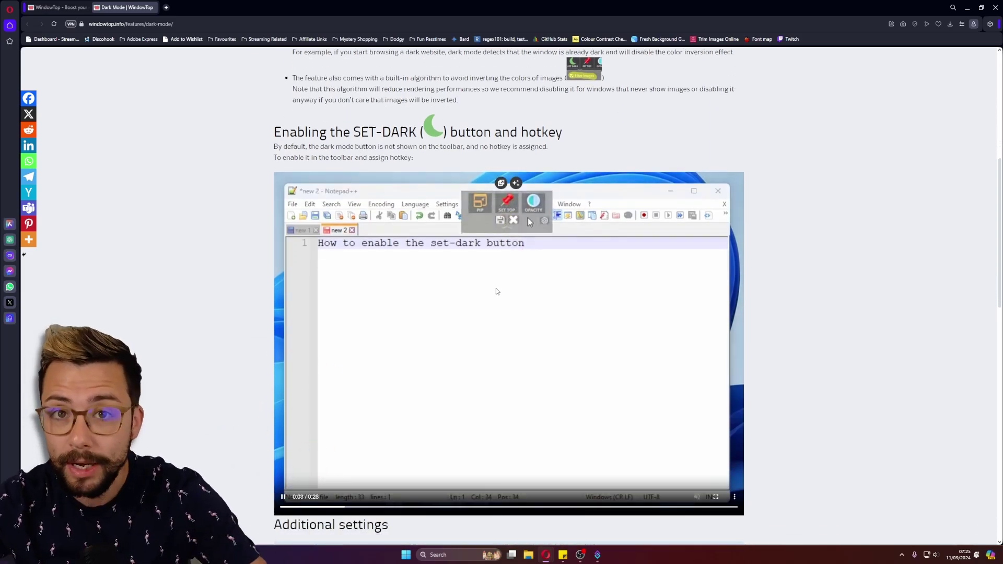
pyautogui.scroll(-4, 497, 291)
pyautogui.scroll(10, 497, 291)
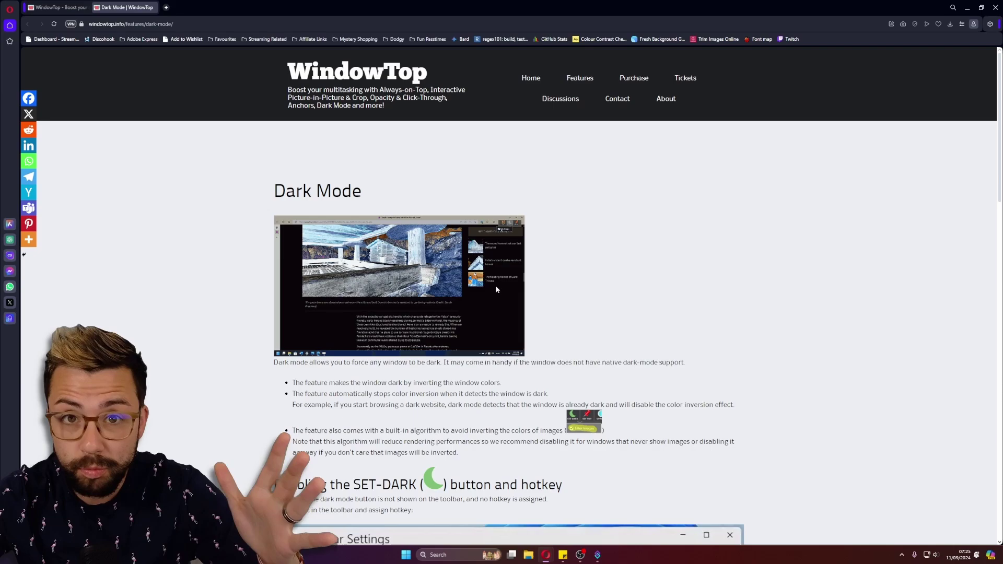
pyautogui.click(547, 79)
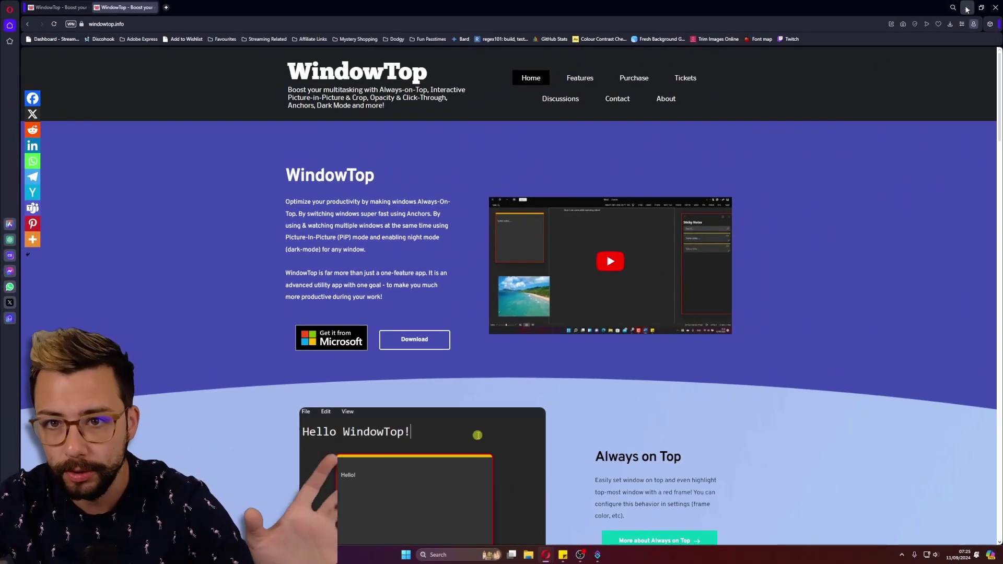
# Minimize Opera and bring up WindowTop's tray menu with its Settings submenu.
pyautogui.click(967, 9)
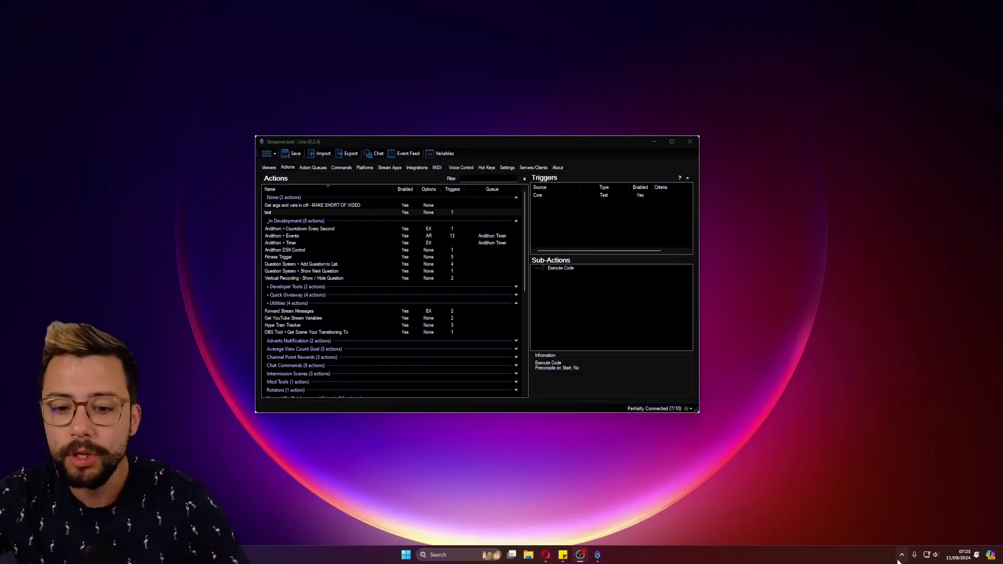
pyautogui.click(900, 558)
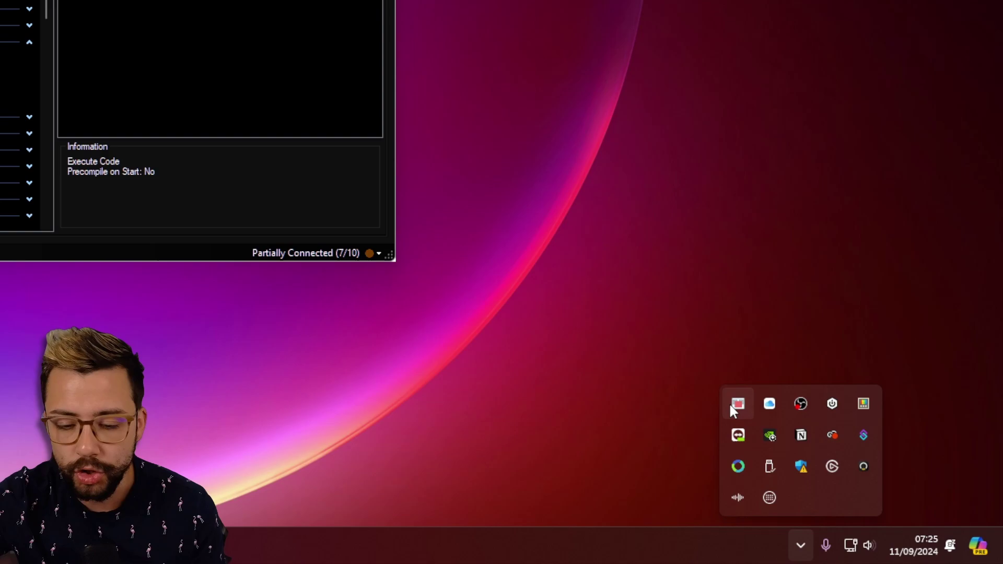
pyautogui.rightClick(736, 402)
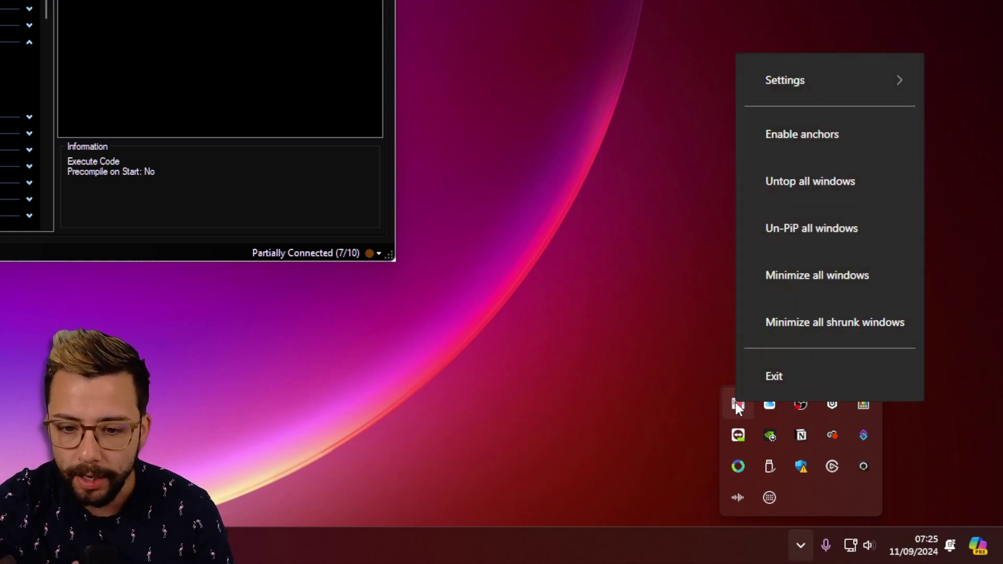
pyautogui.moveTo(803, 74)
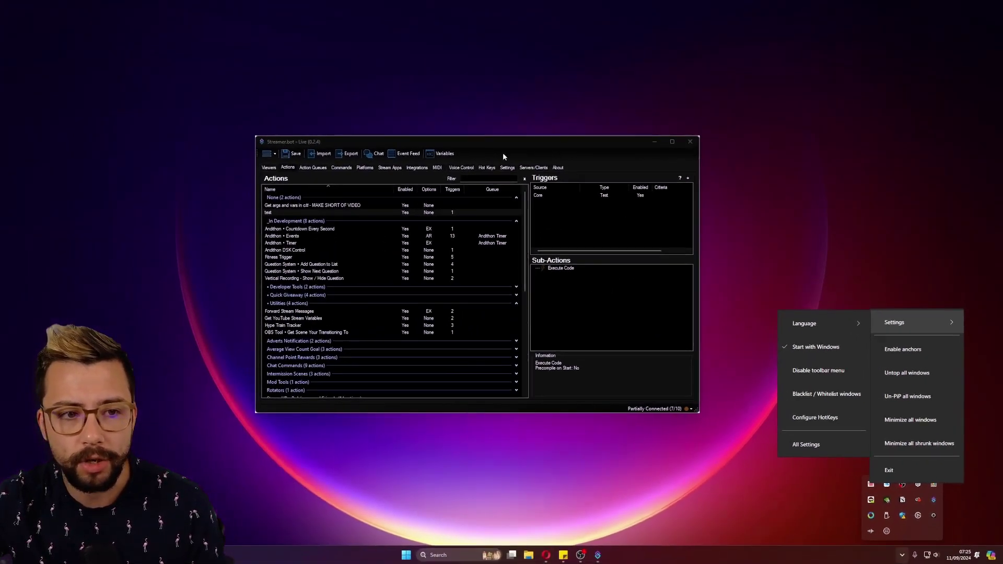
# Turn off WindowTop's Set Dark on the Streamer.bot window.
pyautogui.click(524, 162)
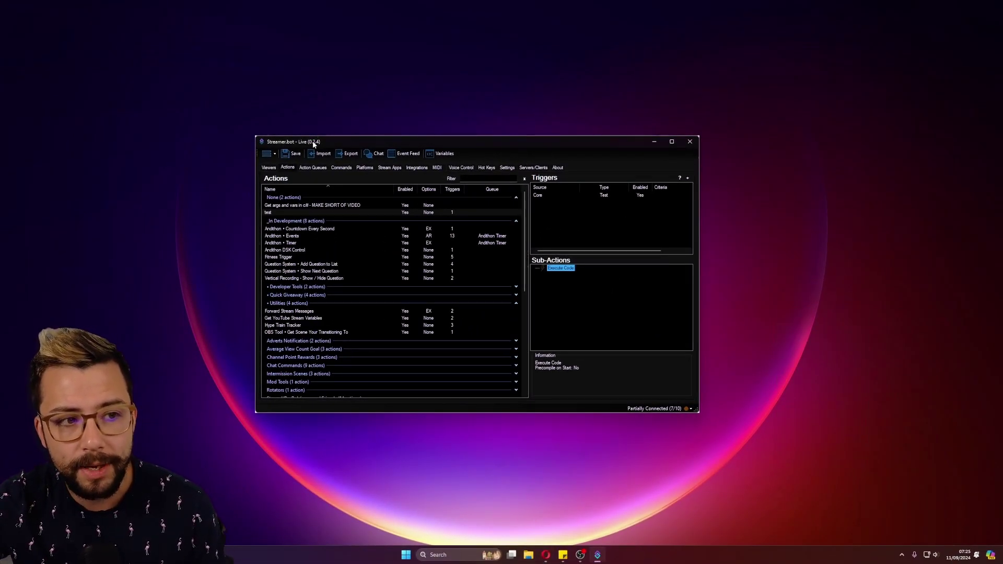
pyautogui.moveTo(318, 139)
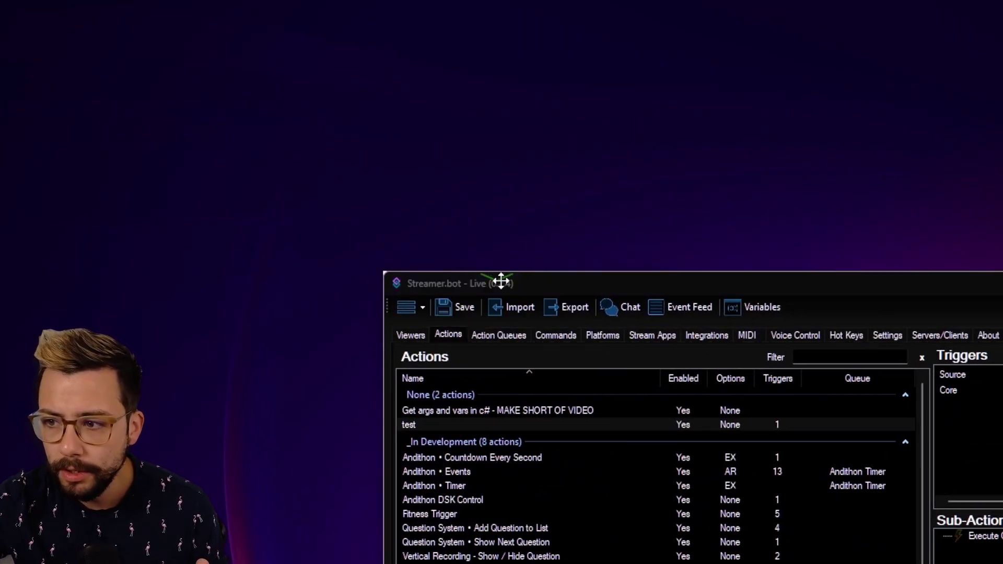
pyautogui.moveTo(502, 282)
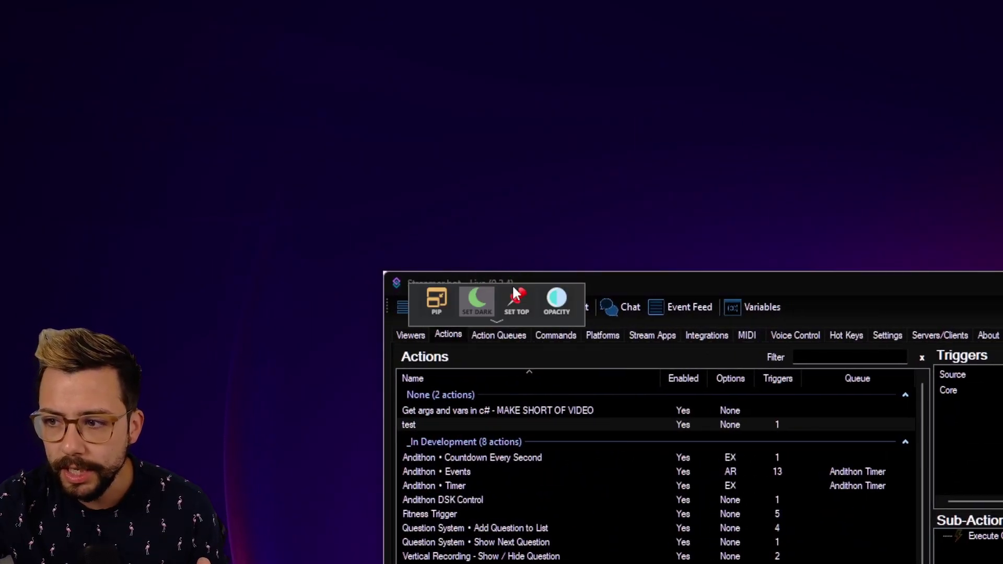
pyautogui.click(478, 304)
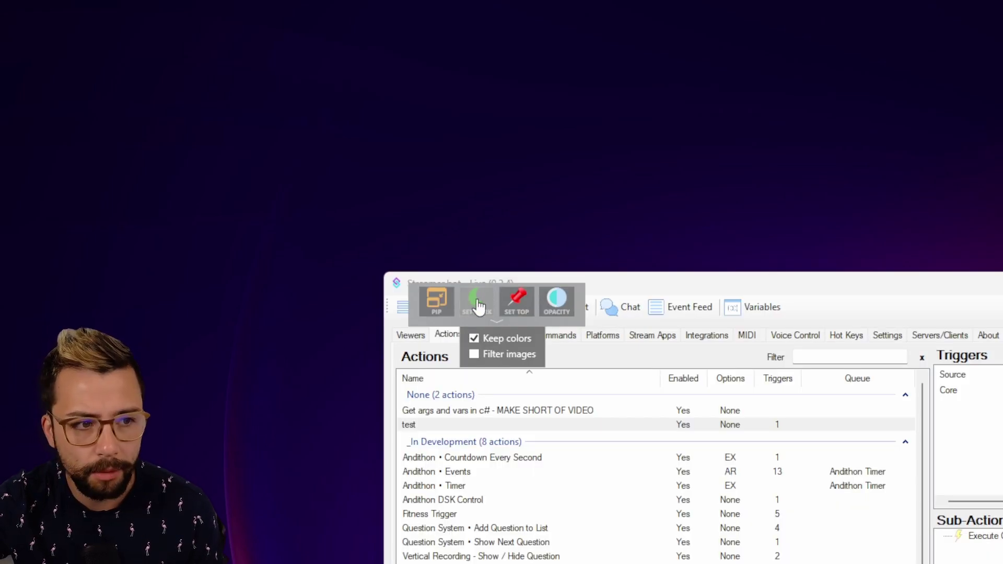
# Raise the Streamer.bot window's opacity from 75% to 100%.
pyautogui.click(558, 302)
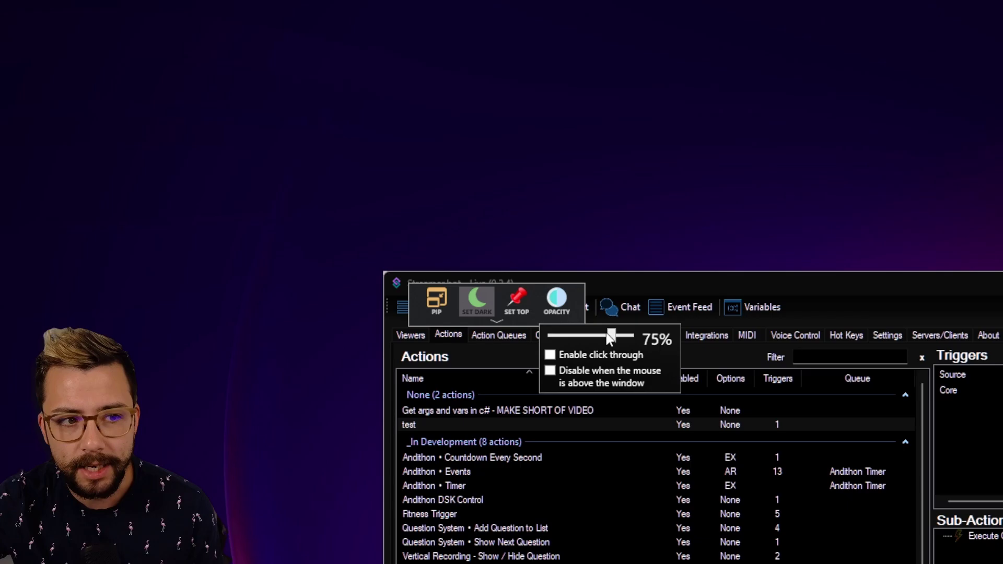
pyautogui.moveTo(582, 340)
pyautogui.mouseDown()
pyautogui.moveTo(620, 335)
pyautogui.moveTo(565, 334)
pyautogui.moveTo(584, 335)
pyautogui.mouseUp()
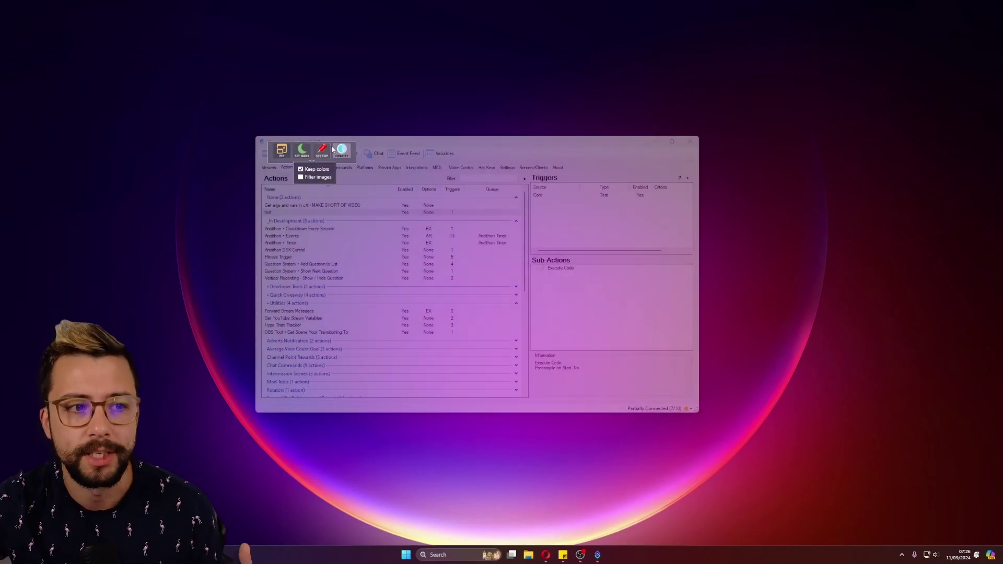
pyautogui.moveTo(339, 156)
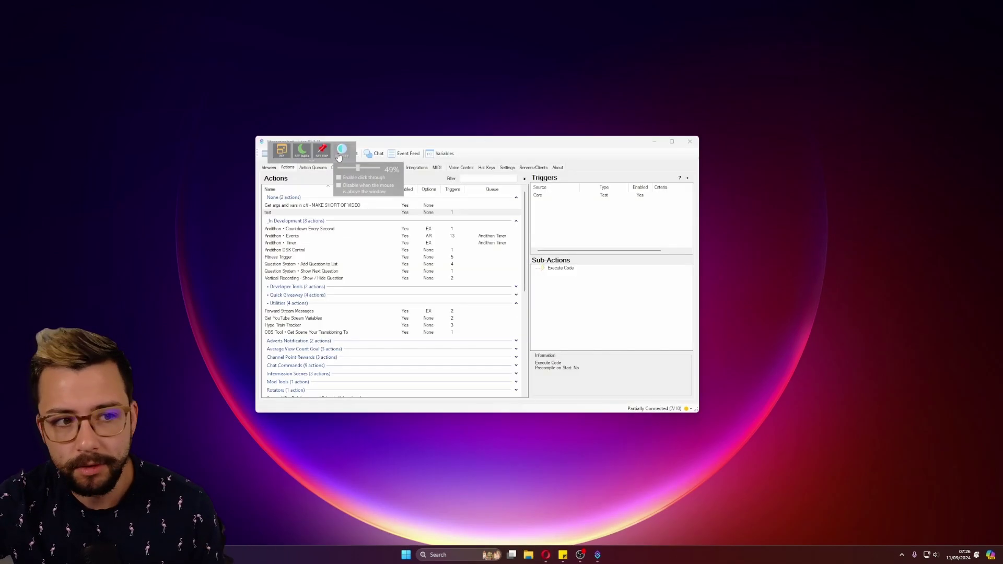
# Re-enable dark mode on Streamer.bot and uncheck Keep colors so accents turn orange.
pyautogui.click(303, 153)
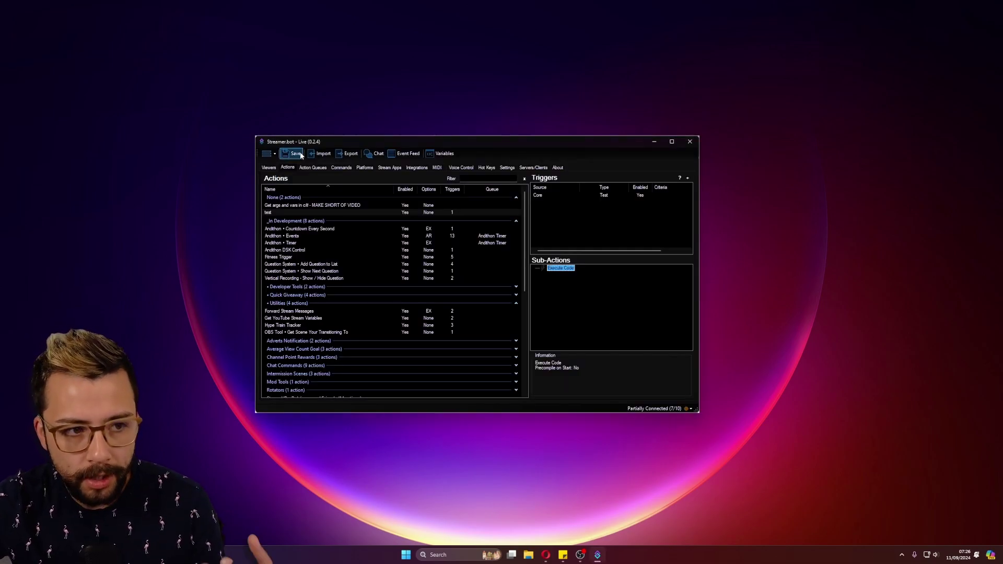
pyautogui.moveTo(314, 138)
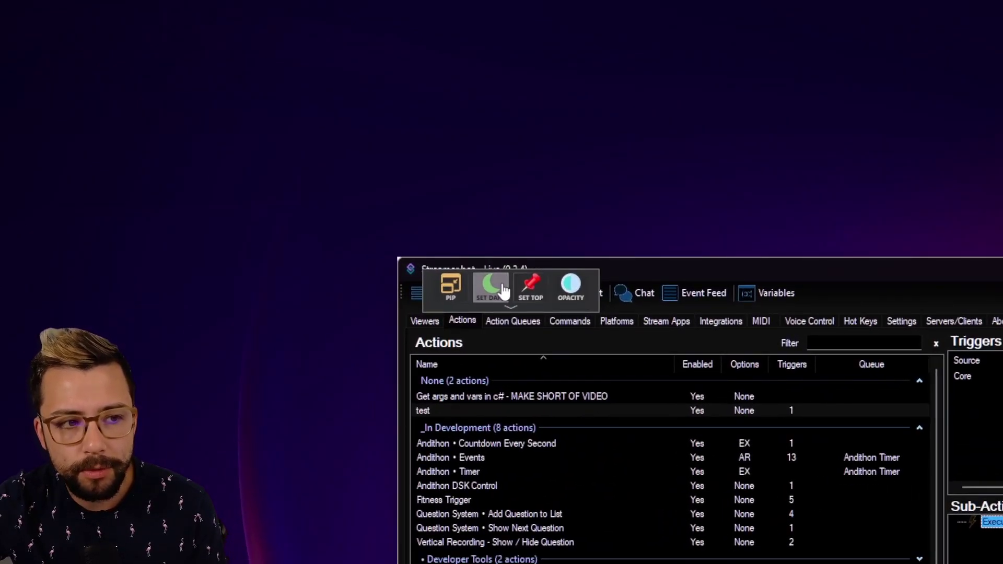
pyautogui.moveTo(385, 222)
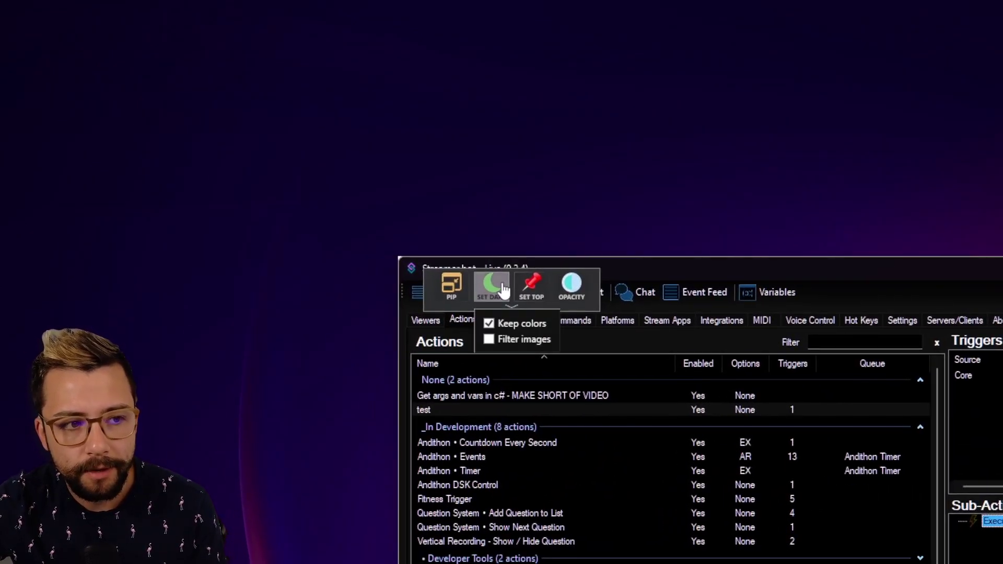
pyautogui.click(490, 324)
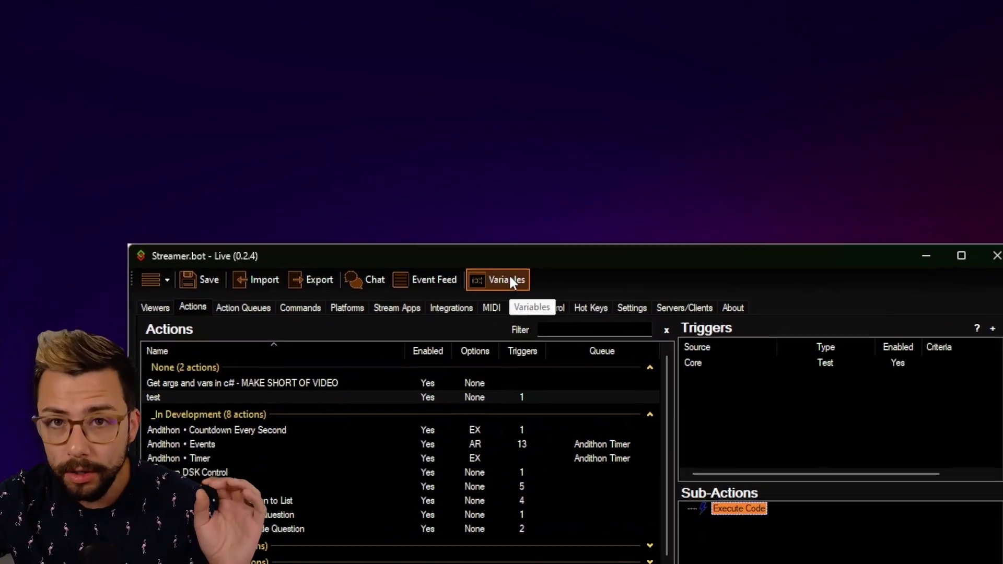
# Open Streamer.bot's Global Variables window listing the Persisted Globals.
pyautogui.click(504, 283)
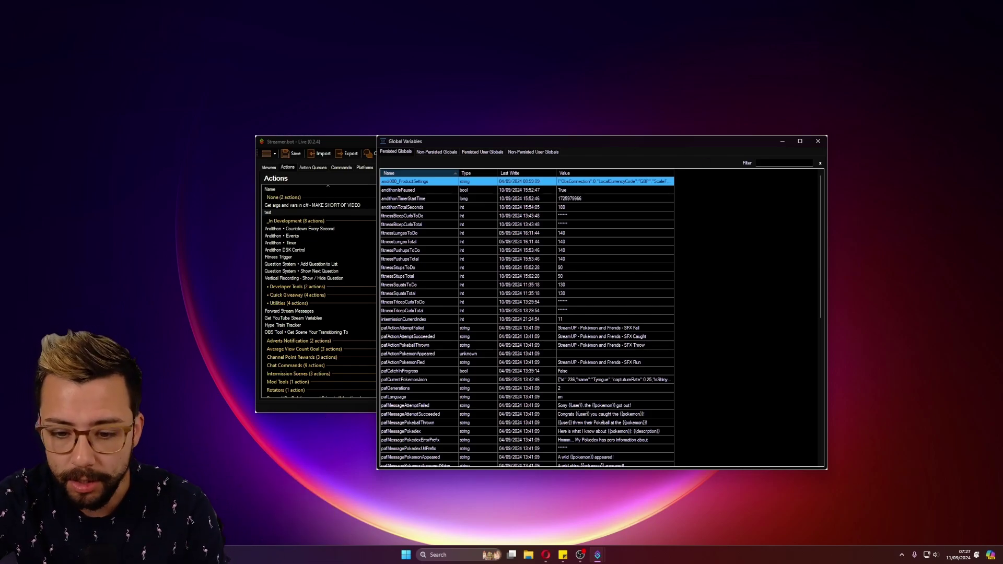
# View the C# code of the Andithon • Events action's Execute Code sub-action.
pyautogui.click(902, 556)
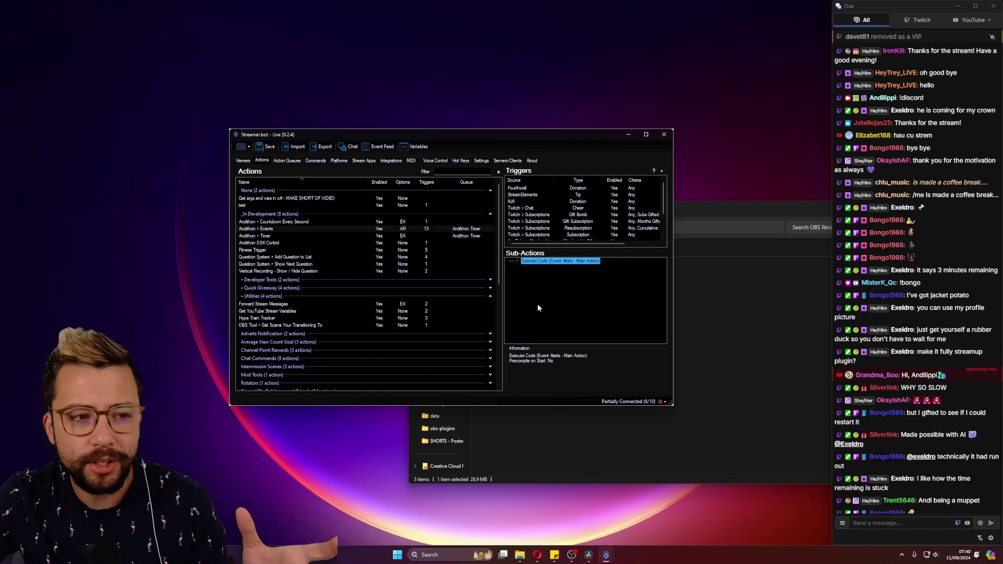
pyautogui.click(255, 230)
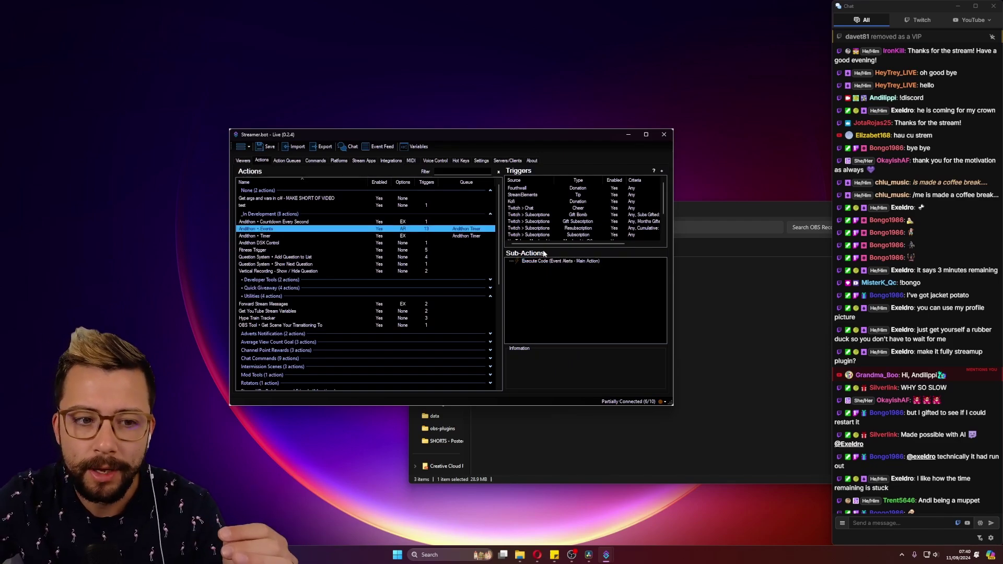
pyautogui.doubleClick(552, 263)
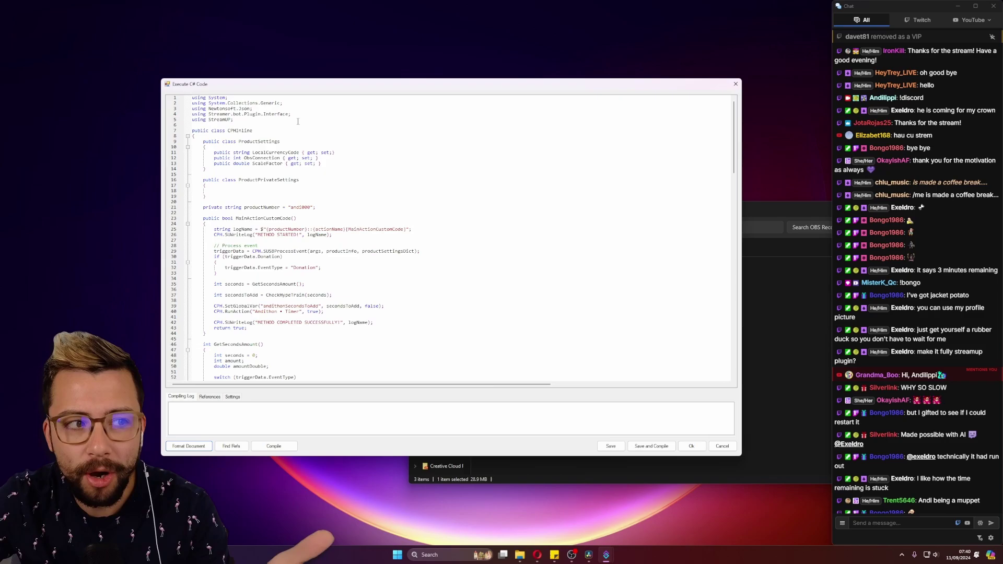
pyautogui.moveTo(287, 89); pyautogui.dragTo(347, 84)
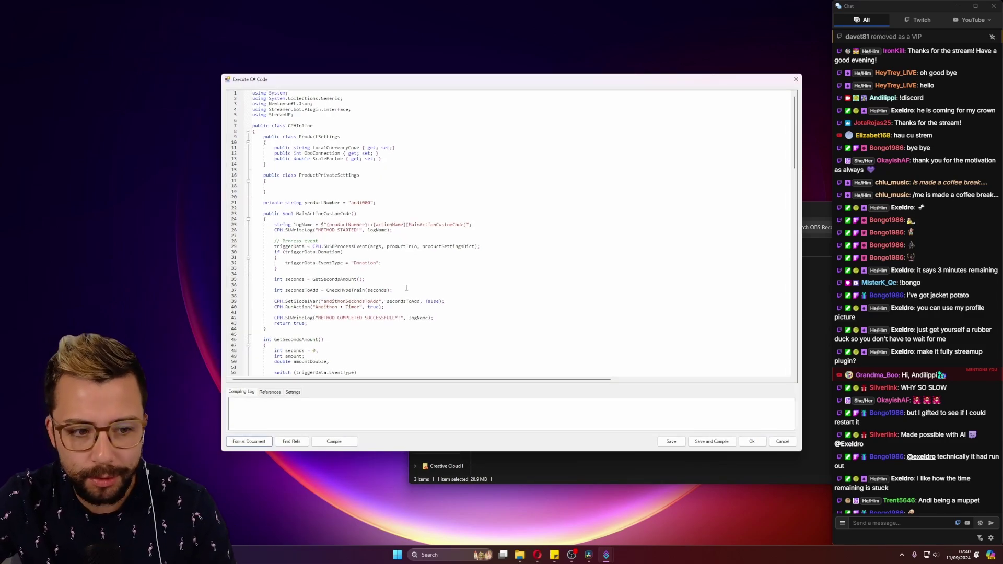
pyautogui.scroll(-13, 400, 298)
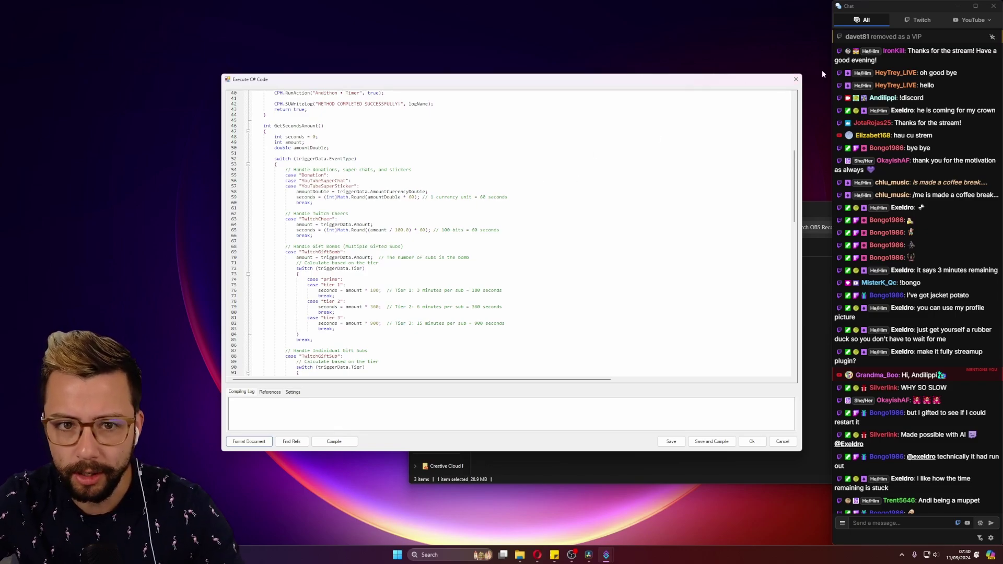
# Close the code editor and bring up WindowTop's tray Settings submenu.
pyautogui.click(796, 80)
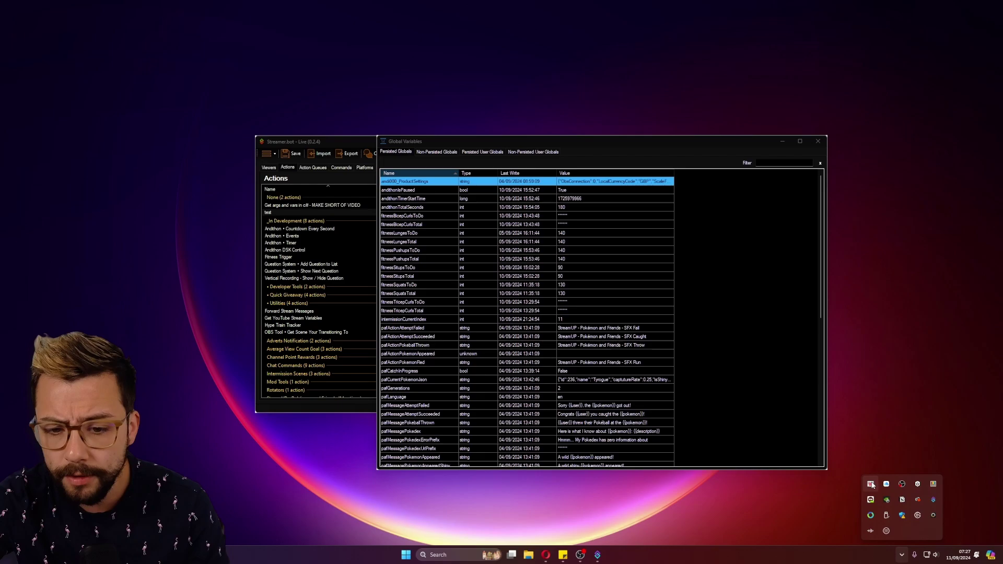
pyautogui.rightClick(872, 485)
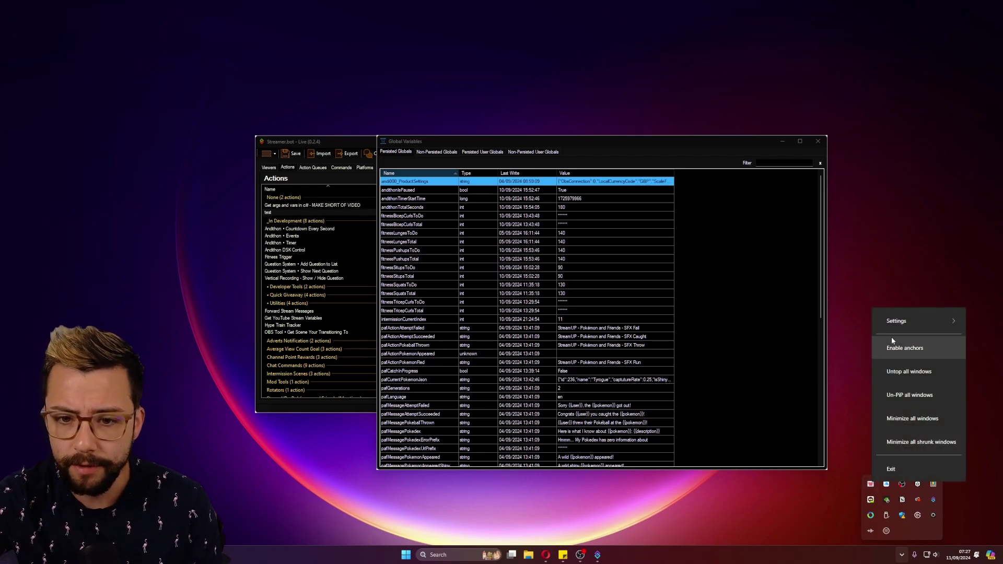
pyautogui.moveTo(901, 322)
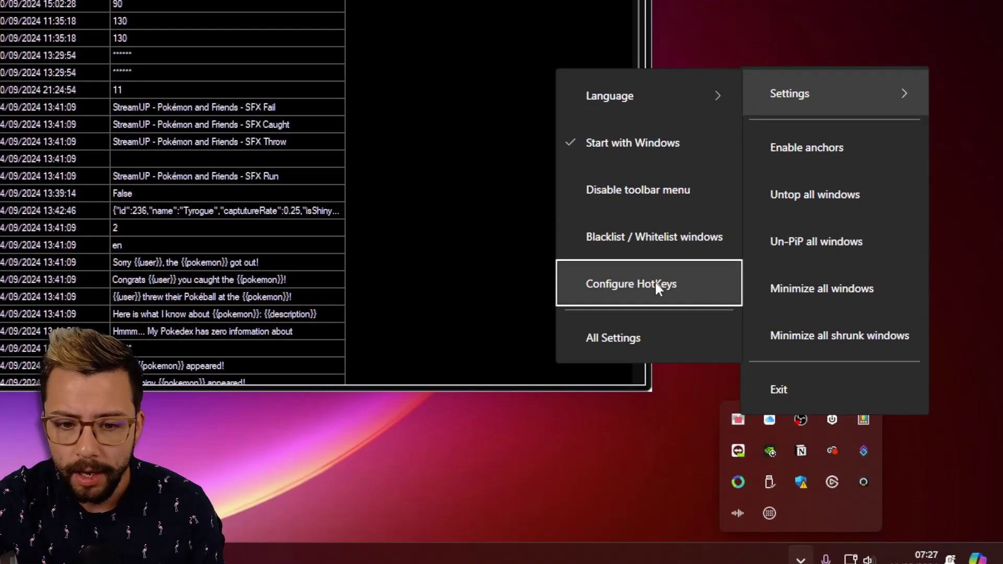
# Open WindowTop's All Settings on Dark Mode, showing the Shift + Oem8 hotkey and filter toggles.
pyautogui.click(638, 334)
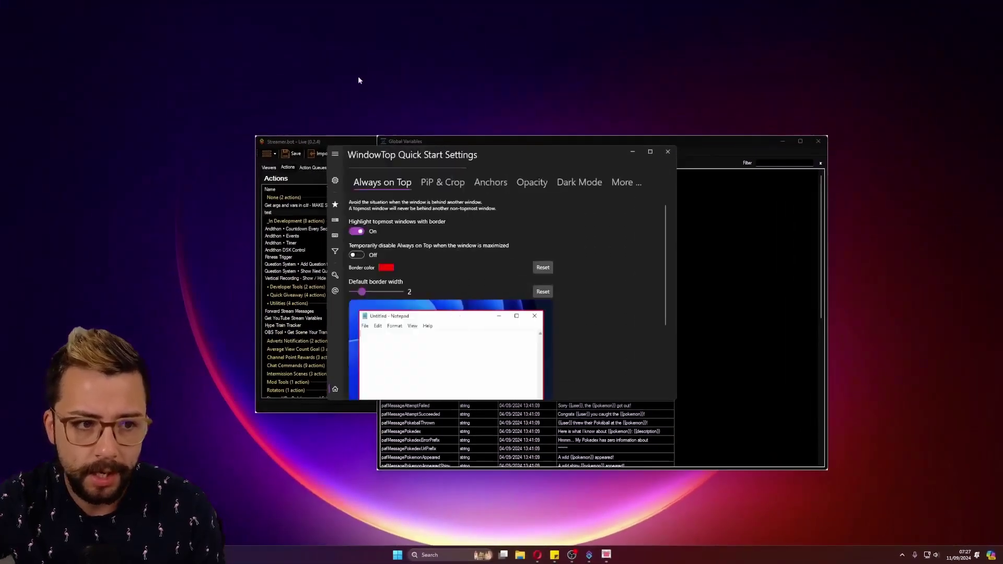
pyautogui.moveTo(537, 158); pyautogui.dragTo(540, 130)
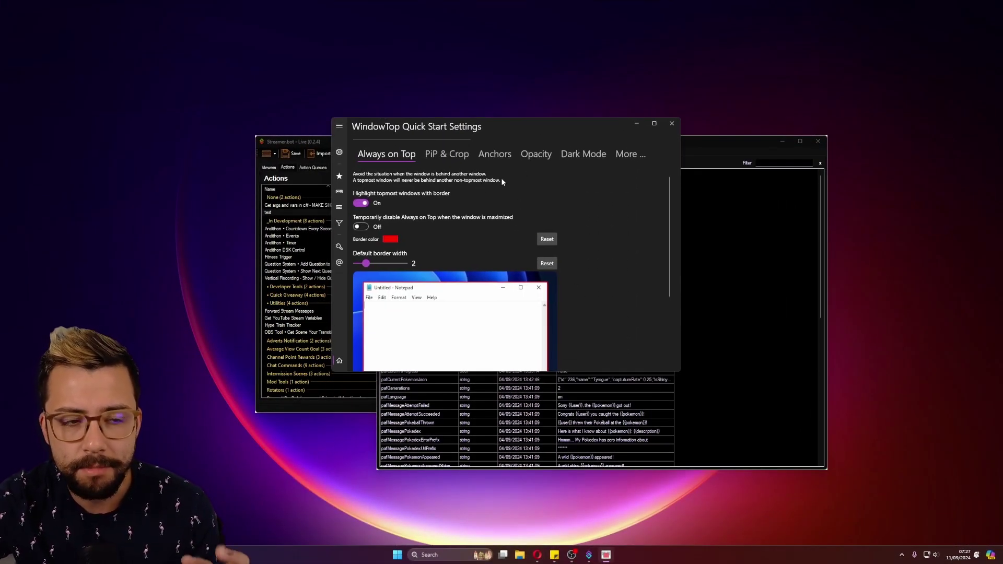
pyautogui.click(584, 155)
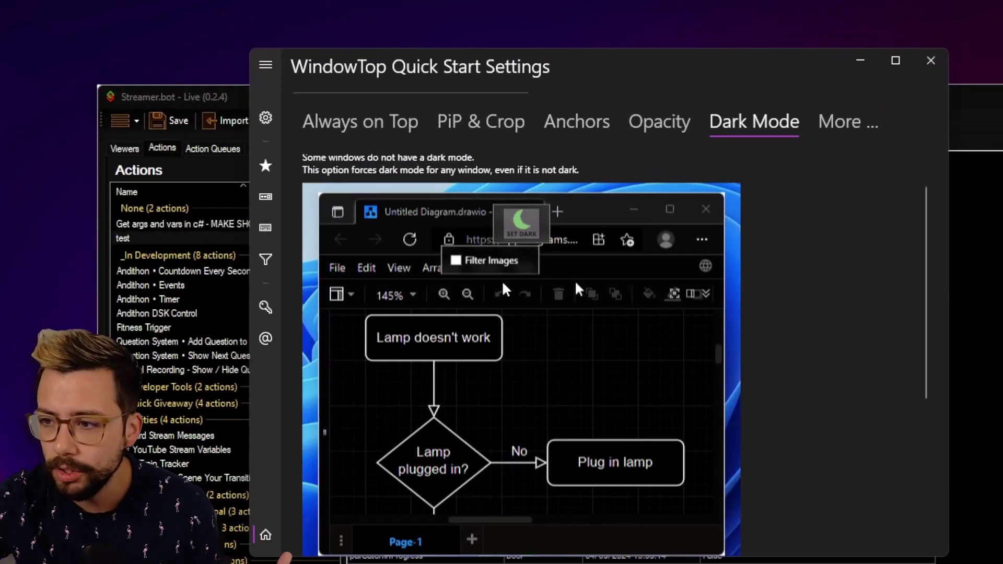
pyautogui.scroll(-3, 467, 248)
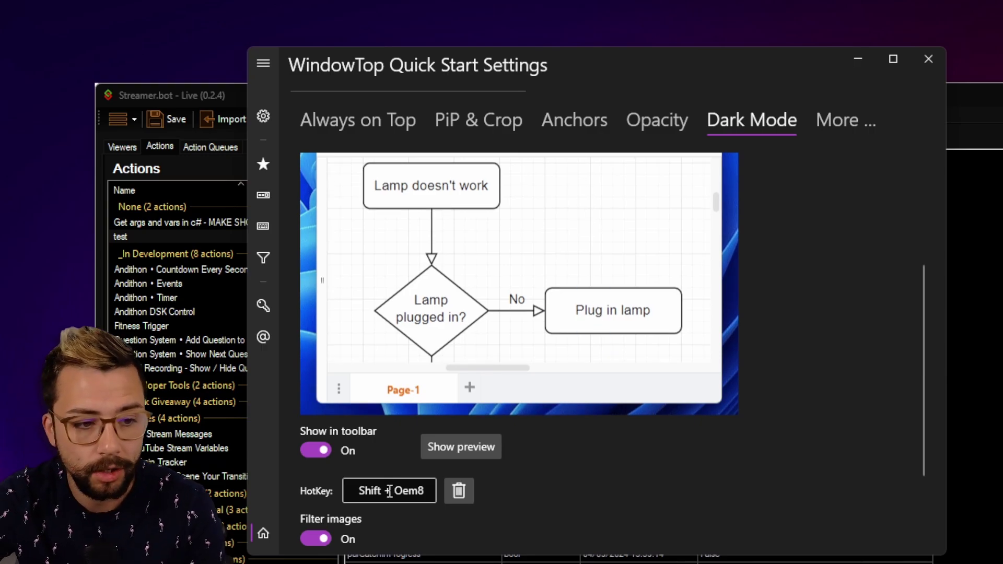
pyautogui.scroll(-3, 425, 494)
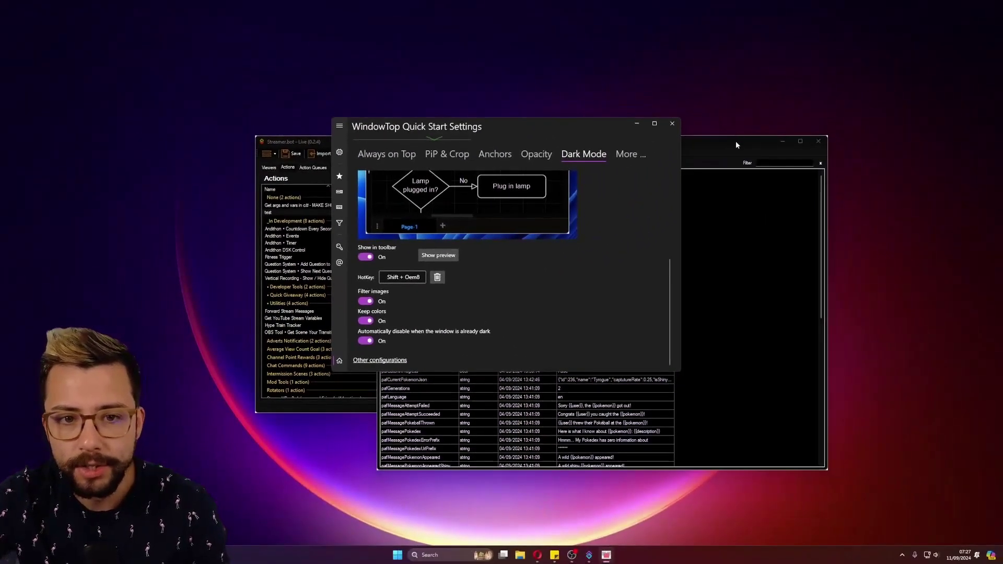
# Make the Global Variables window dark, then switch to WindowTop's General Settings page.
pyautogui.click(735, 142)
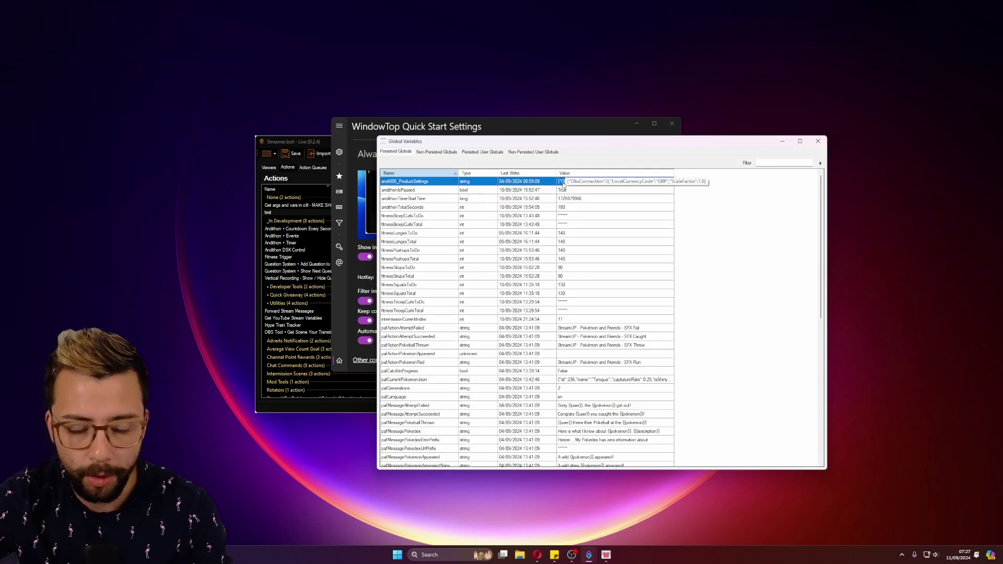
pyautogui.click(572, 126)
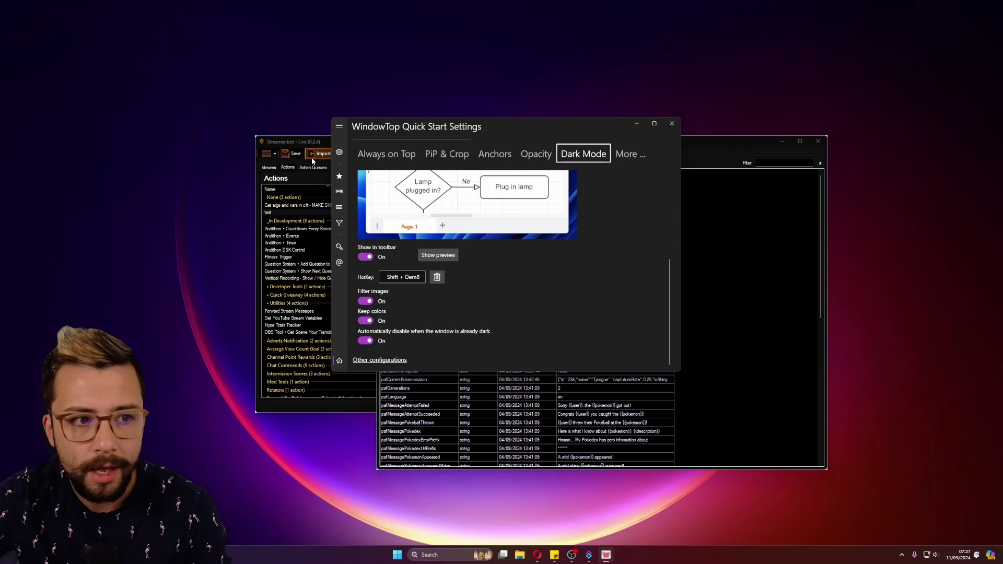
pyautogui.click(340, 153)
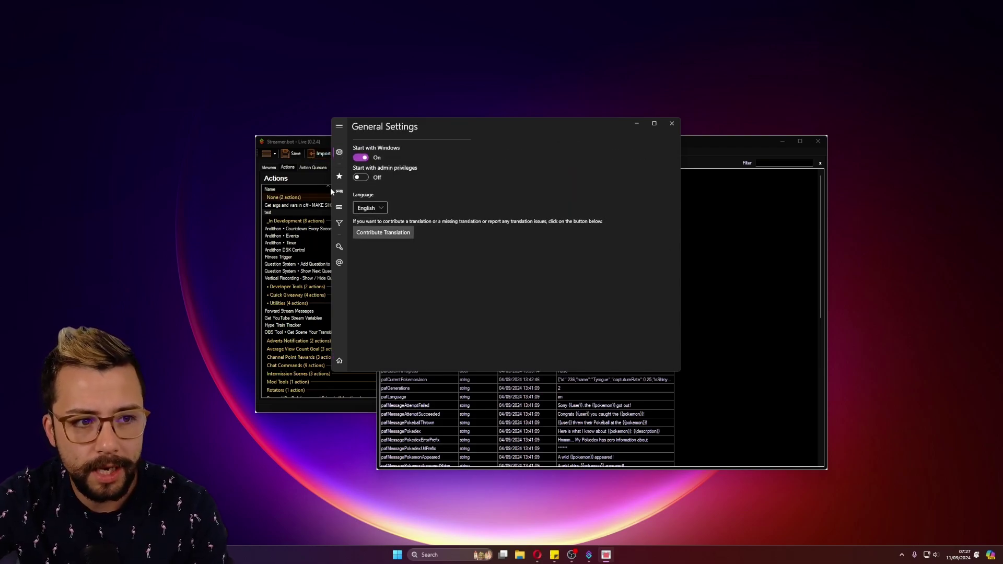
# Open the Advanced Features Settings page and scroll through its Dark Mode and Glass Mode options.
pyautogui.click(339, 178)
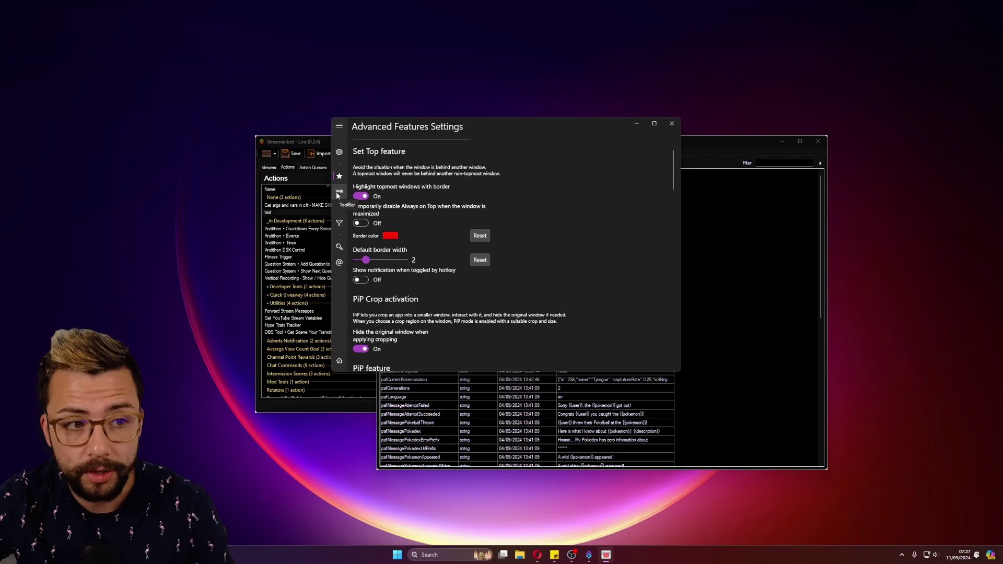
pyautogui.scroll(-4, 503, 264)
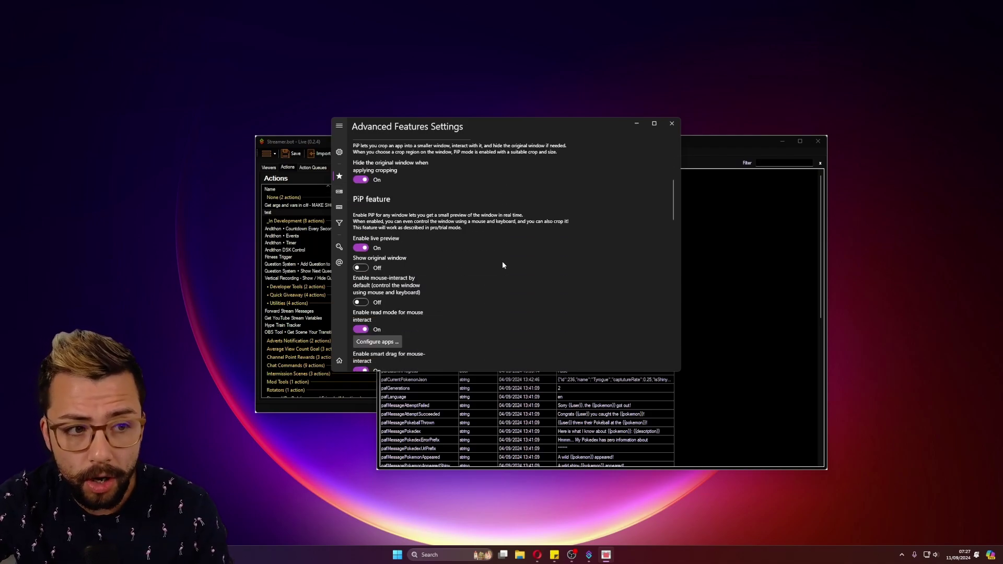
pyautogui.scroll(-15, 502, 265)
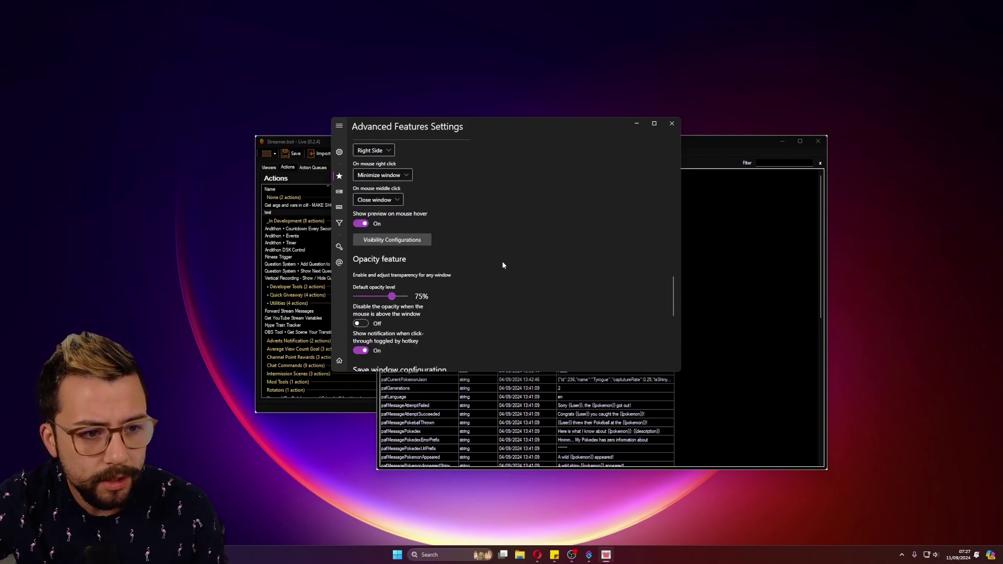
pyautogui.scroll(-5, 503, 261)
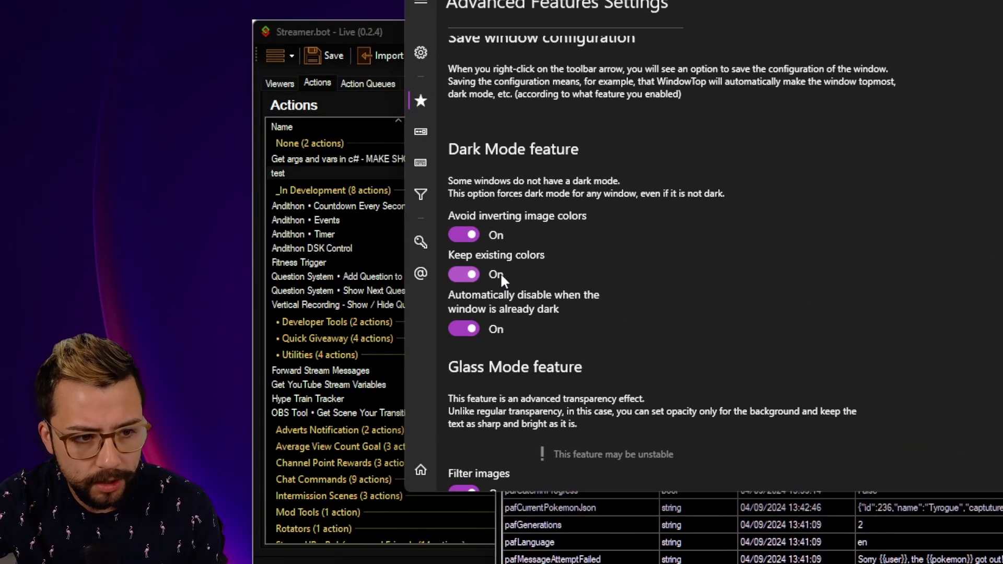
pyautogui.moveTo(505, 235)
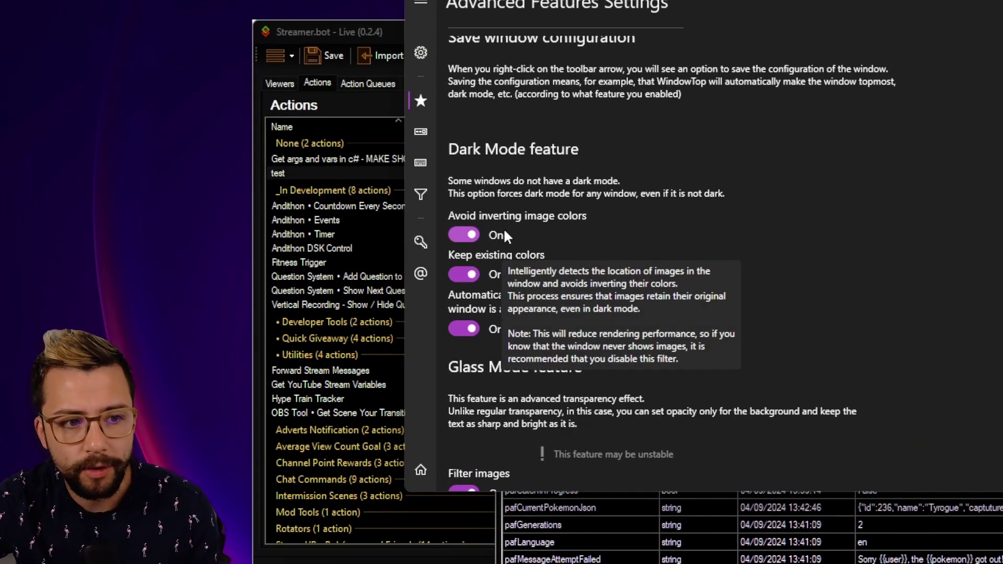
# Move the settings window so it sits over the Global Variables list.
pyautogui.scroll(-2, 612, 300)
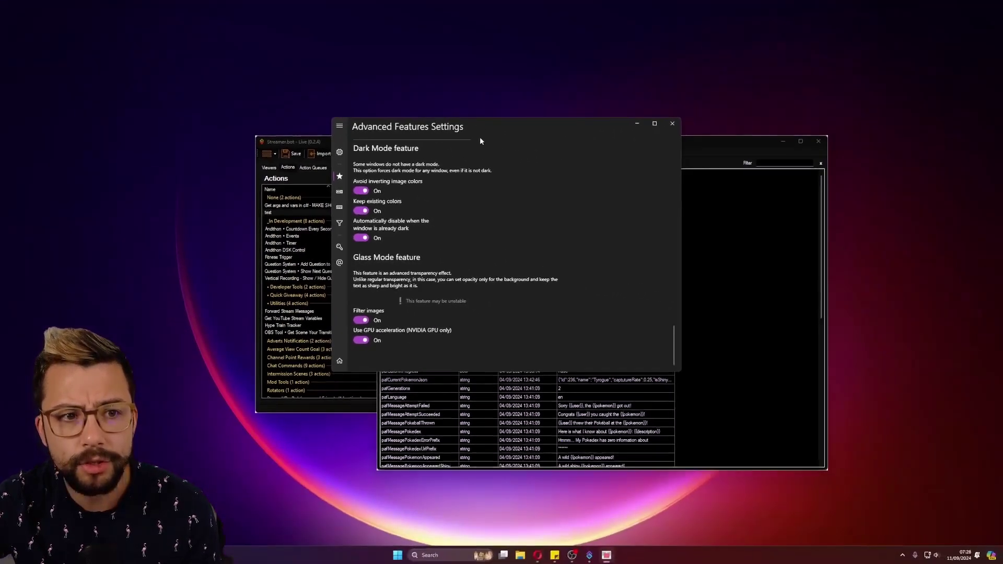
pyautogui.moveTo(480, 137); pyautogui.dragTo(563, 220)
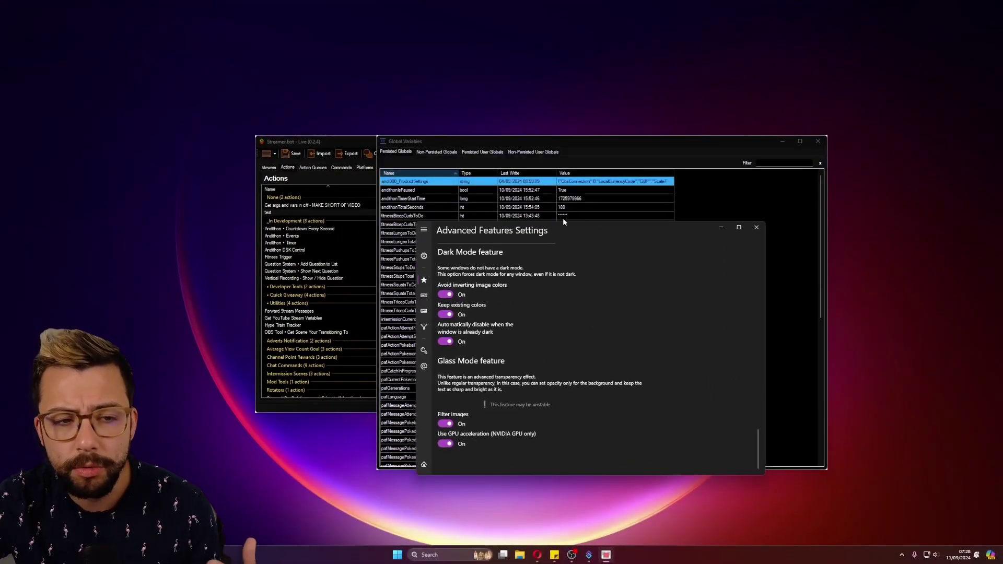
pyautogui.moveTo(588, 226)
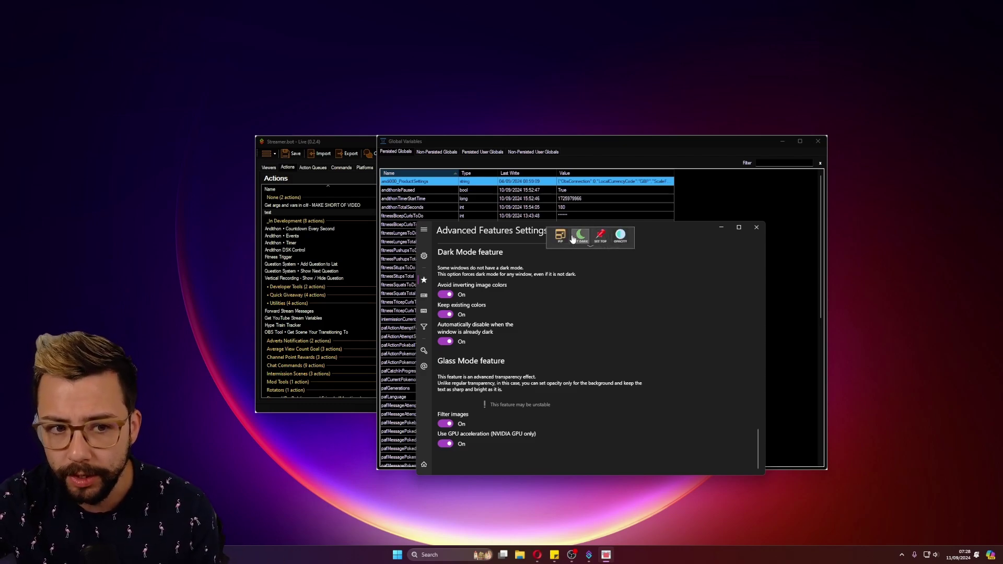
# Go from General Settings to the ToolBar Settings page and check the Theme dropdown.
pyautogui.click(424, 255)
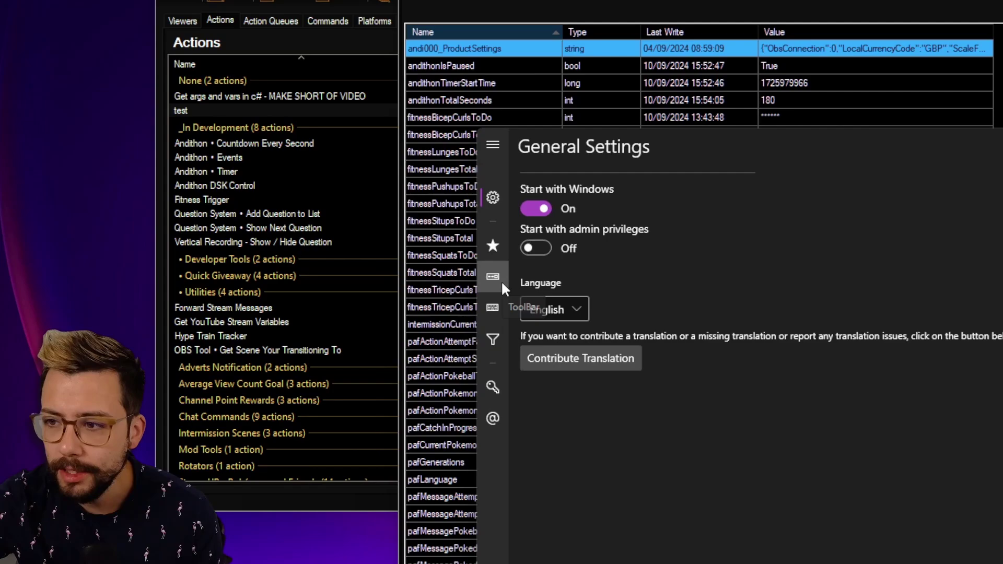
pyautogui.click(501, 280)
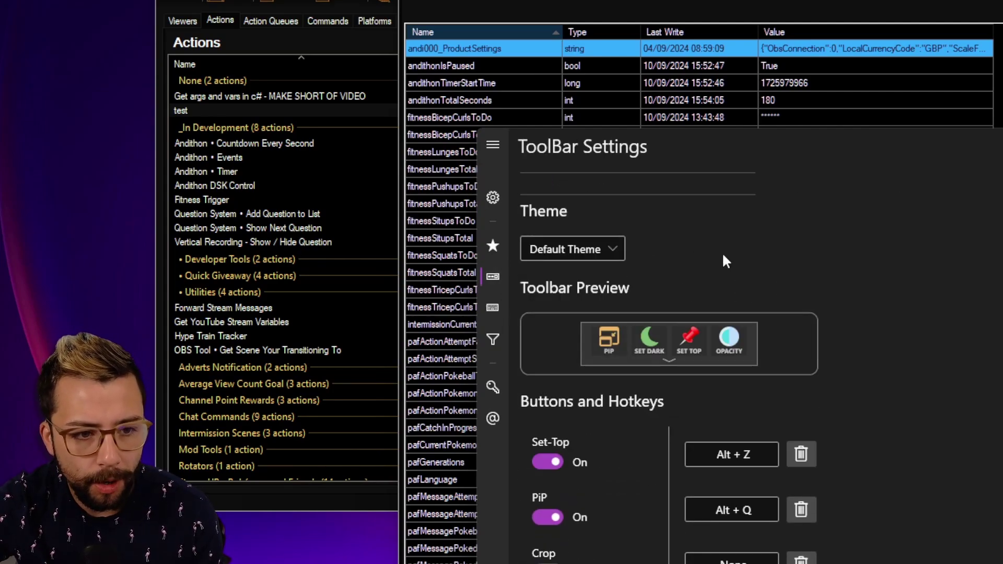
pyautogui.click(610, 323)
pyautogui.click(610, 323)
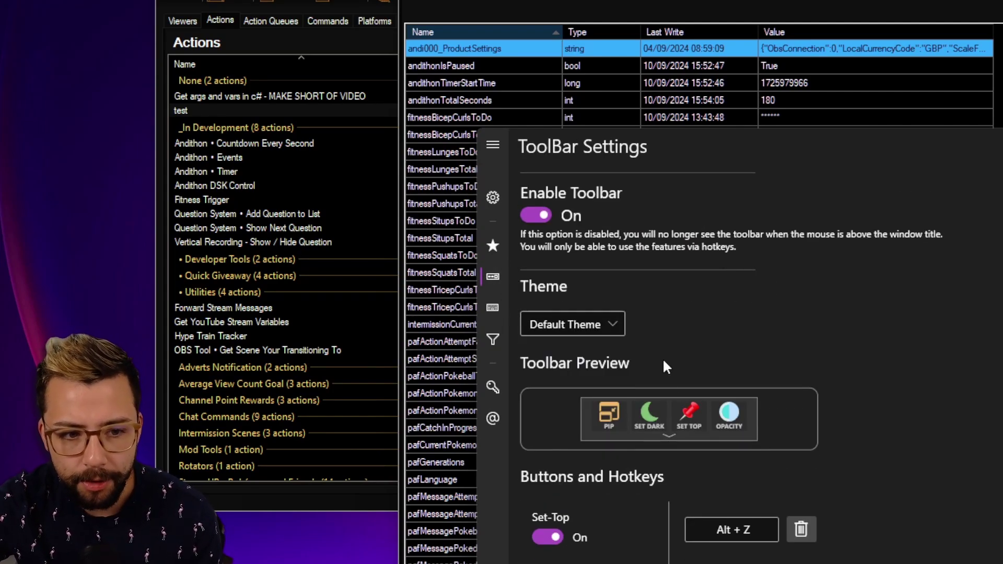
# Try the Fluent Blue toolbar theme, revert to Default Theme, and switch the toolbar off.
pyautogui.click(627, 326)
pyautogui.click(591, 374)
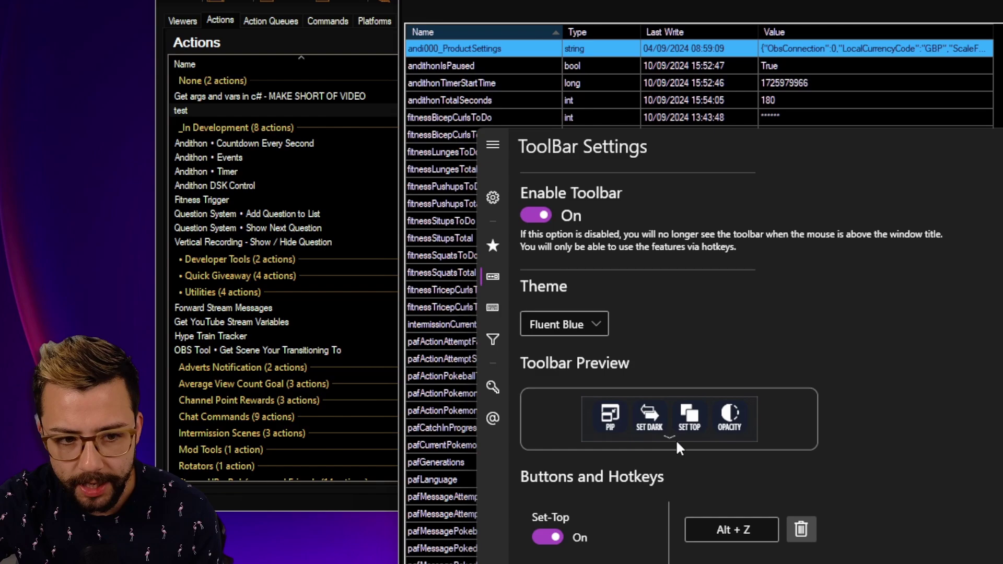
pyautogui.click(581, 334)
pyautogui.click(588, 354)
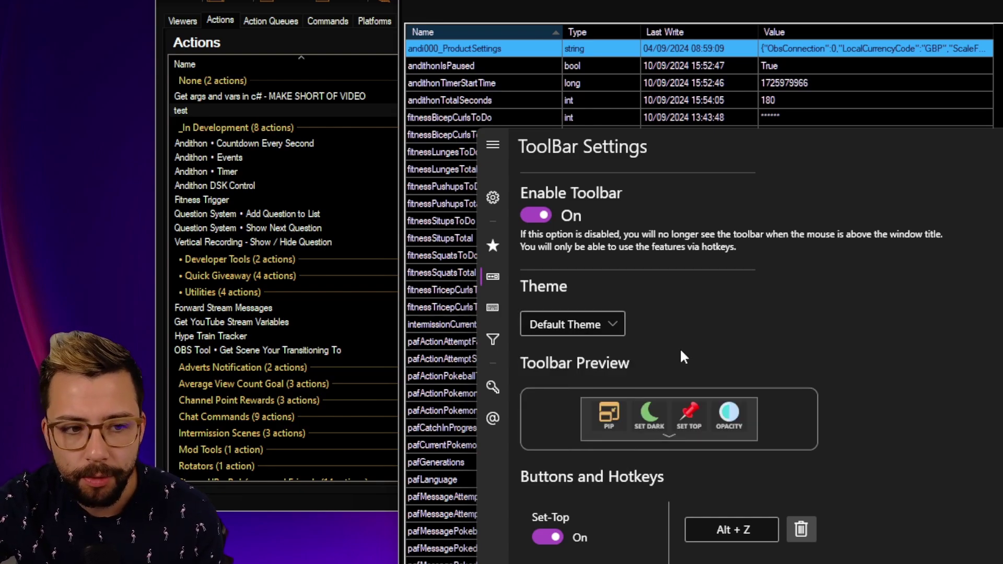
pyautogui.click(538, 216)
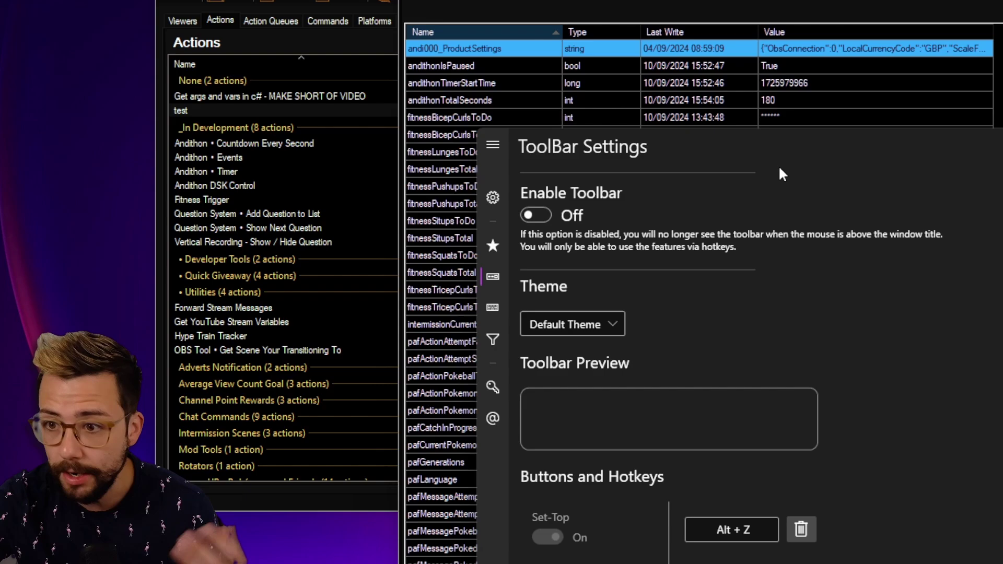
# Re-enable the toolbar and remove the Set-Top and PiP buttons from it.
pyautogui.click(537, 220)
pyautogui.scroll(-3, 827, 293)
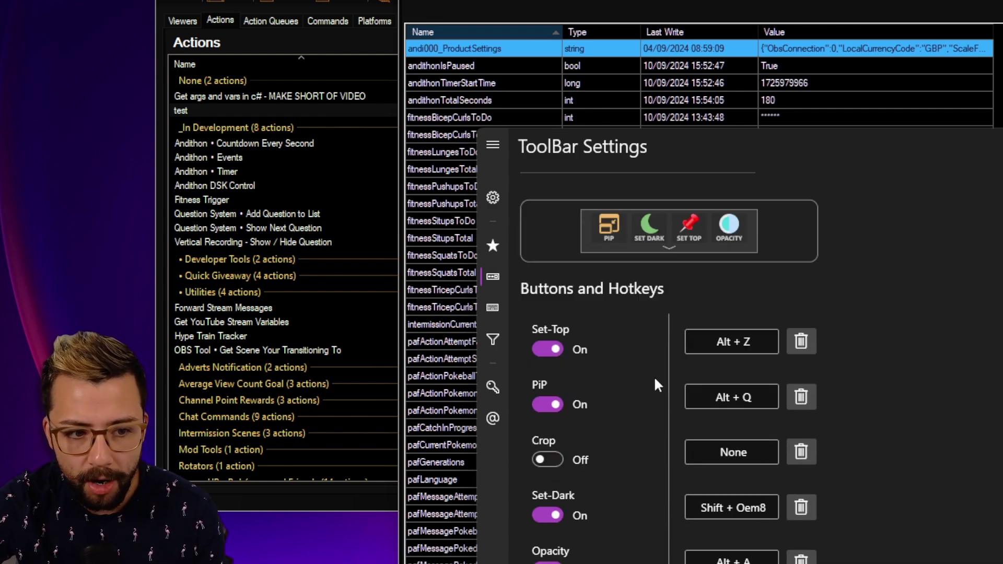
pyautogui.click(557, 404)
pyautogui.click(556, 351)
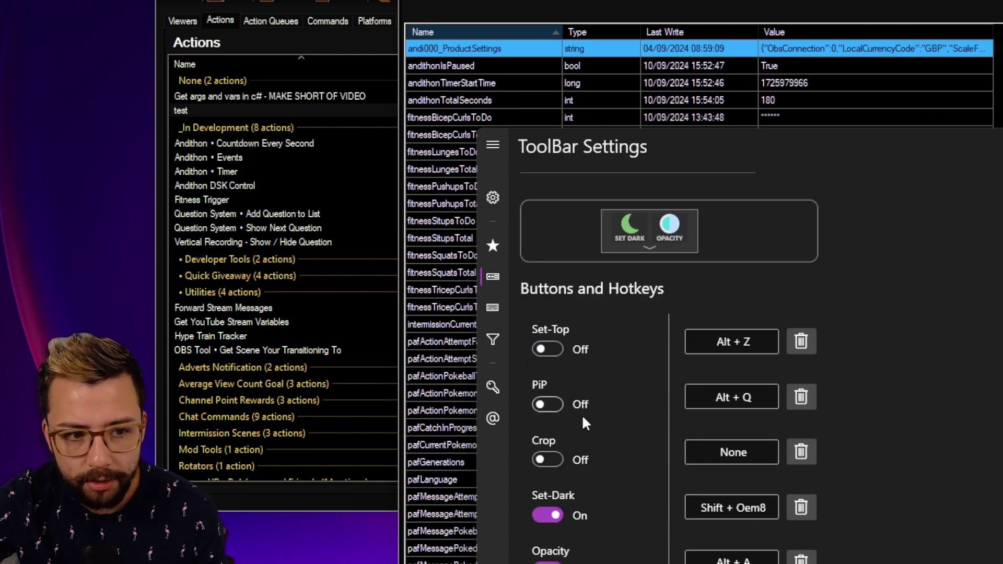
pyautogui.scroll(-2, 584, 433)
pyautogui.scroll(2, 641, 447)
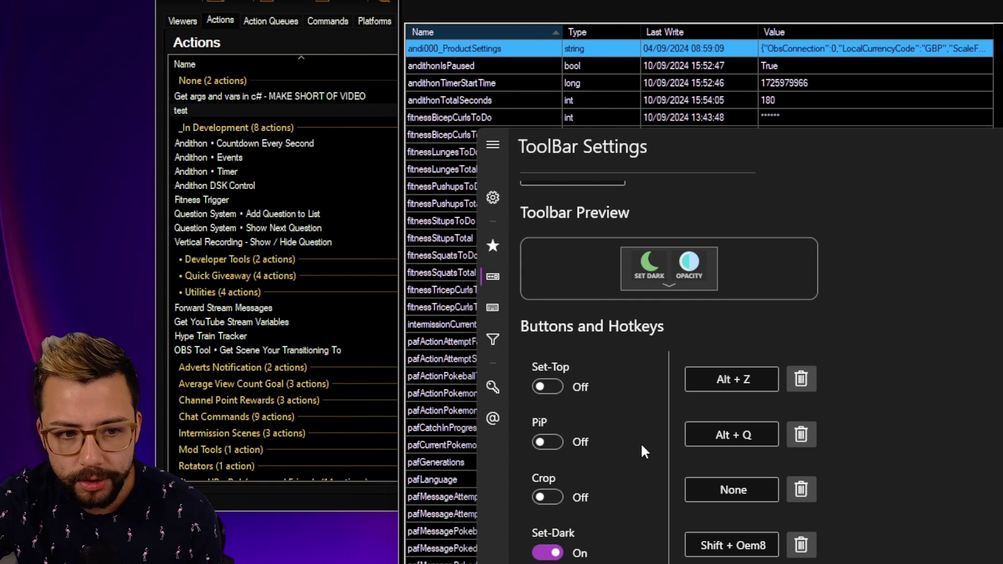
pyautogui.scroll(-3, 588, 490)
pyautogui.scroll(5, 652, 419)
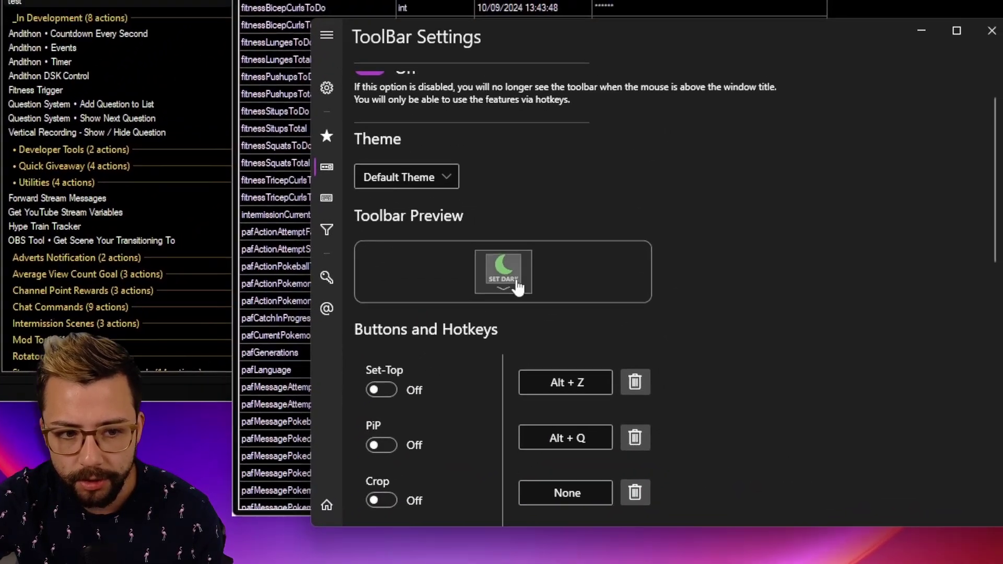
# Review the SET DARK button's options, then disable the toolbar again.
pyautogui.click(556, 235)
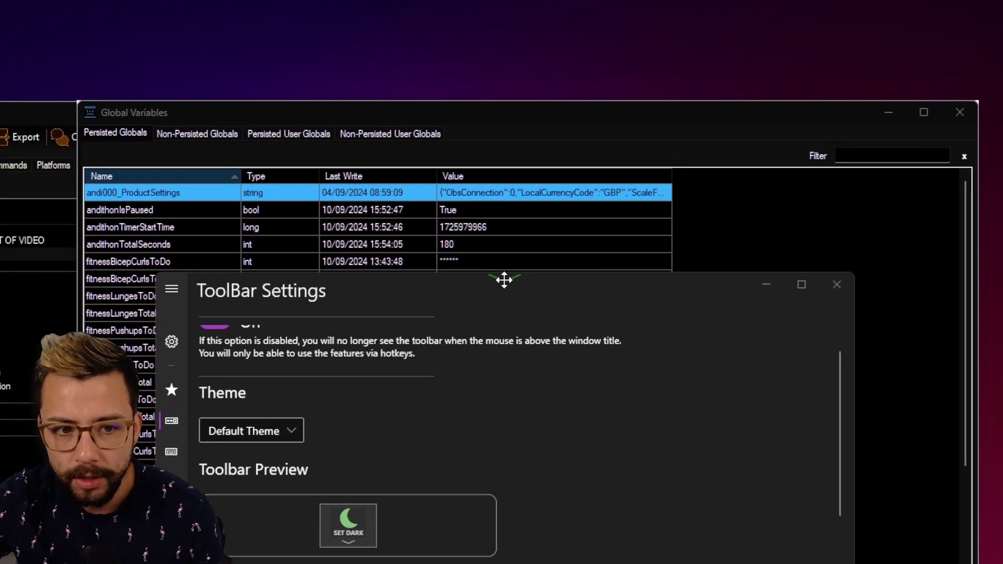
pyautogui.moveTo(508, 271)
pyautogui.click(509, 307)
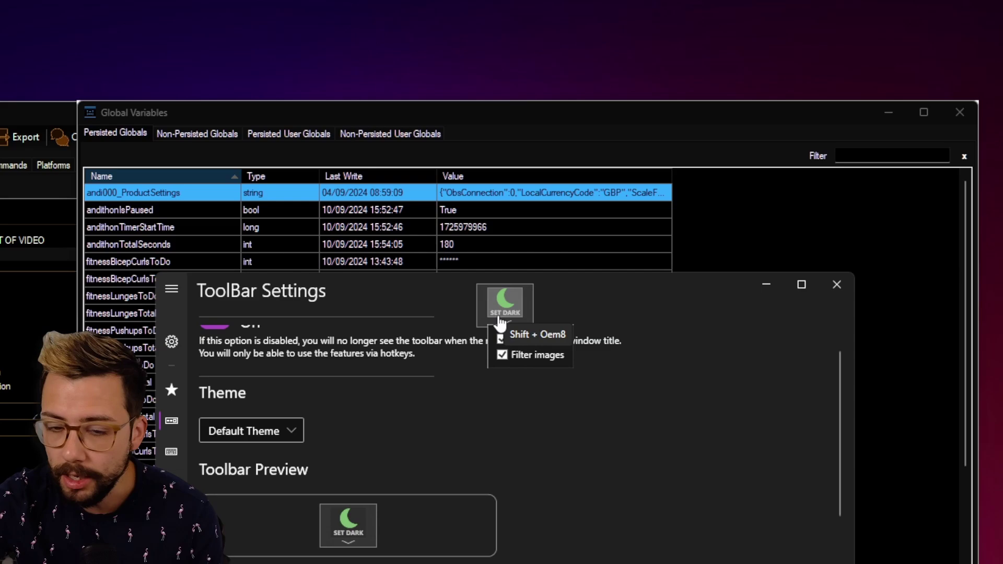
pyautogui.scroll(1, 330, 457)
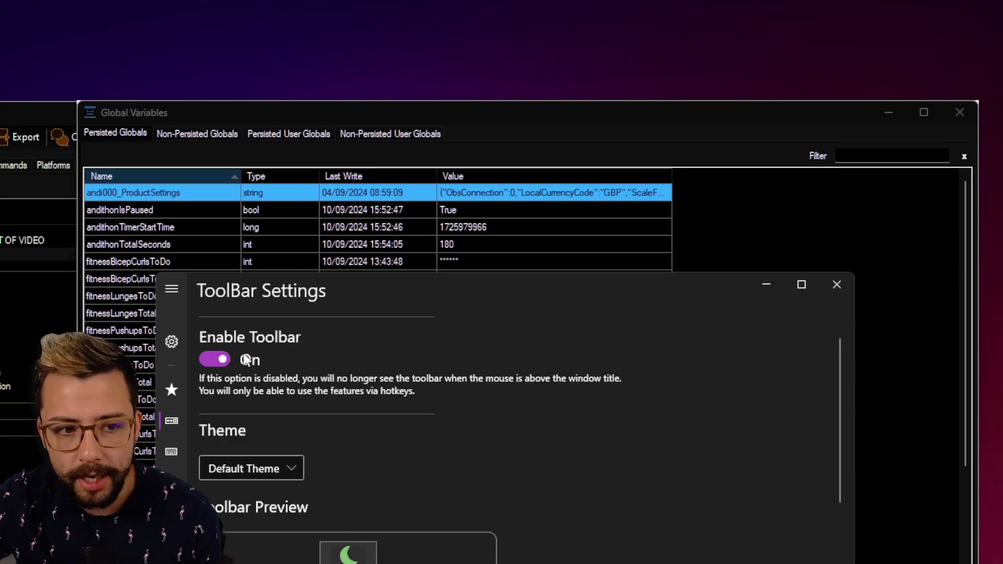
pyautogui.click(215, 359)
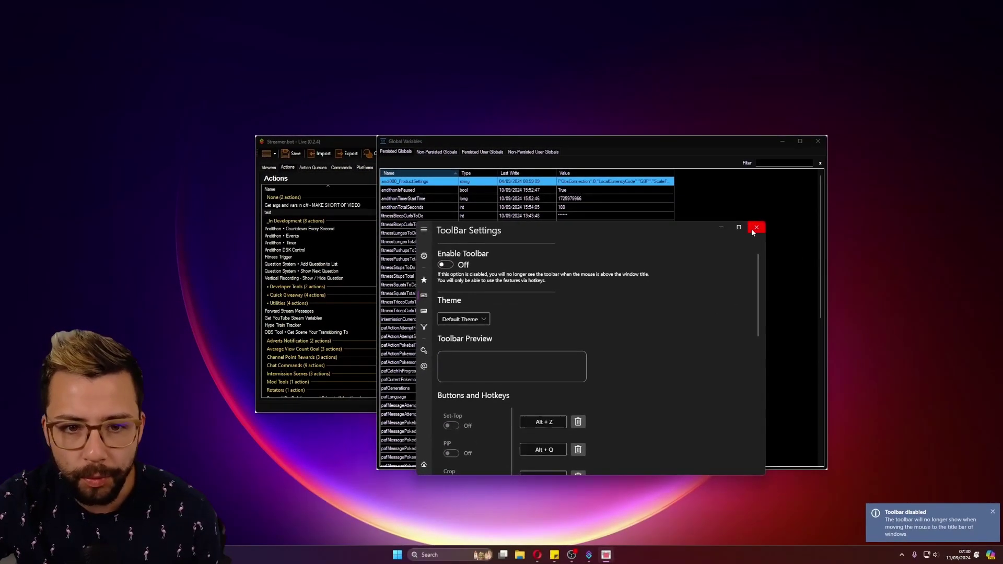
# Close ToolBar Settings and scroll through the License page's Pro vs Free feature table.
pyautogui.click(756, 230)
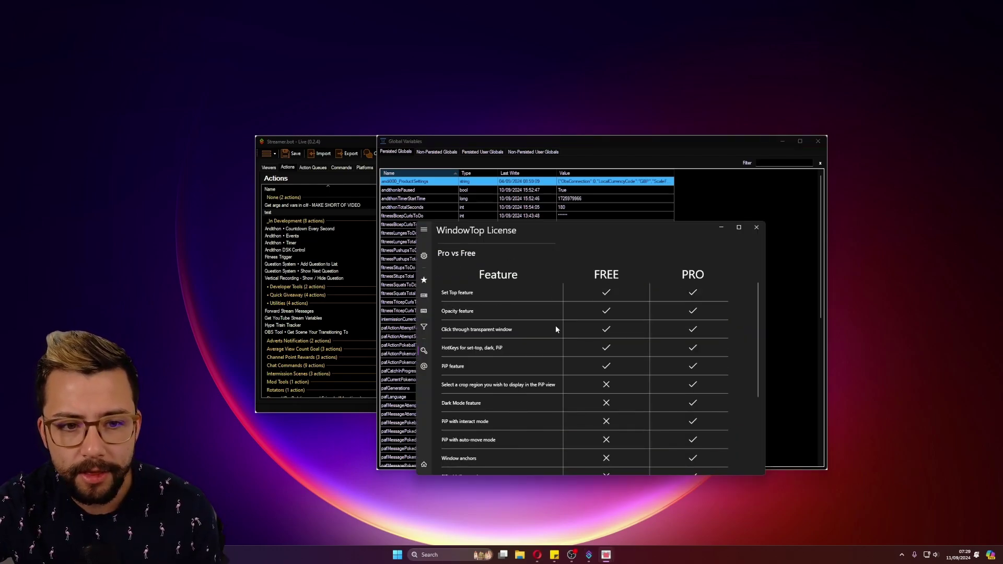
pyautogui.scroll(-5, 629, 415)
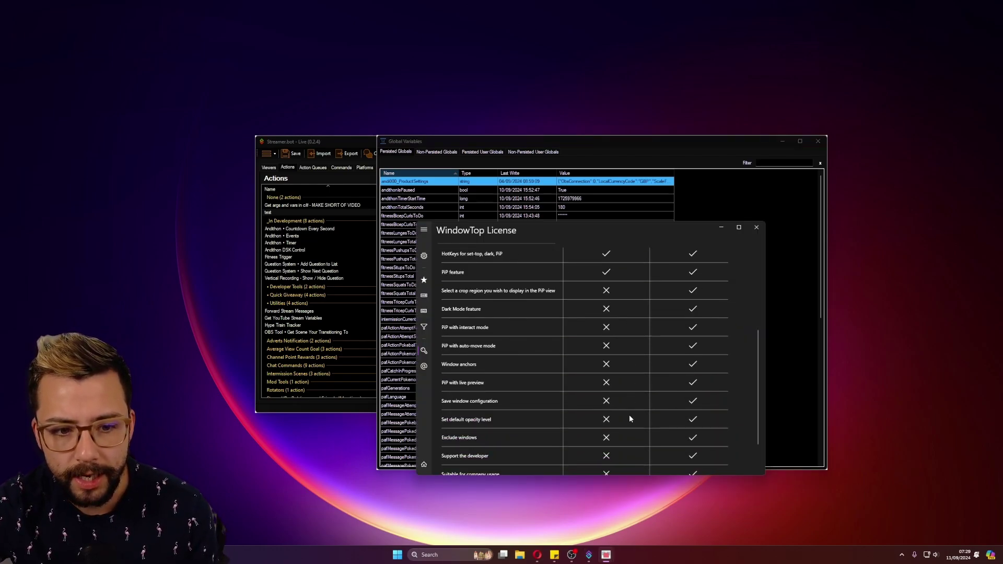
pyautogui.scroll(3, 629, 415)
pyautogui.scroll(-4, 591, 289)
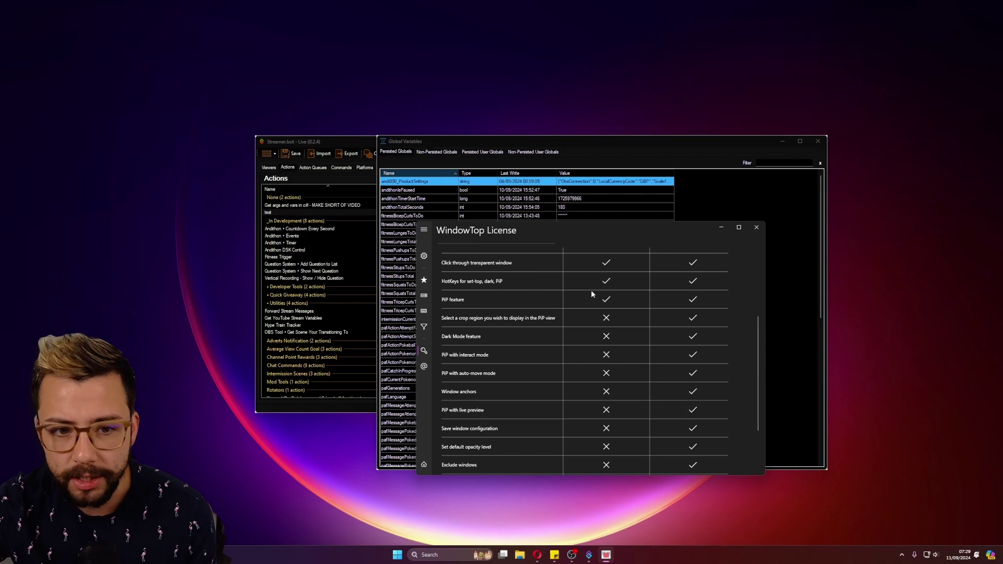
pyautogui.scroll(3, 590, 305)
pyautogui.scroll(4, 590, 310)
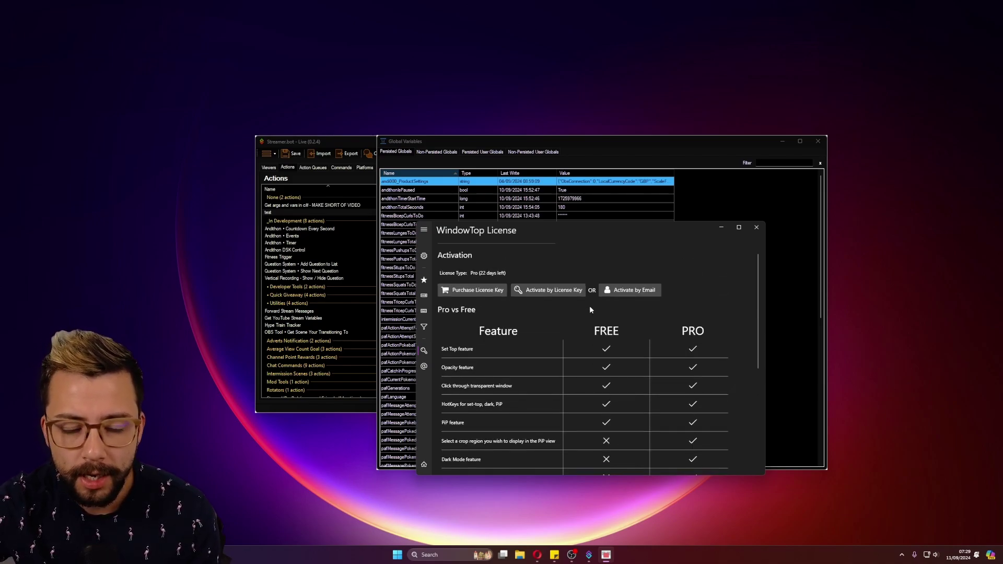
# Show Exclusions Settings and scroll down to its empty program list and Game Mode auto-disable option.
pyautogui.click(424, 327)
pyautogui.scroll(-4, 566, 356)
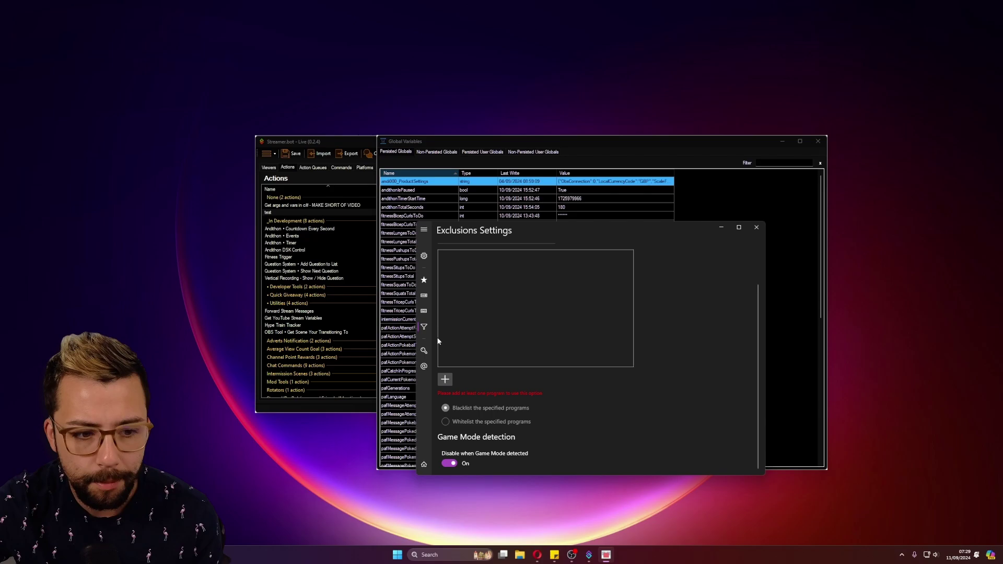